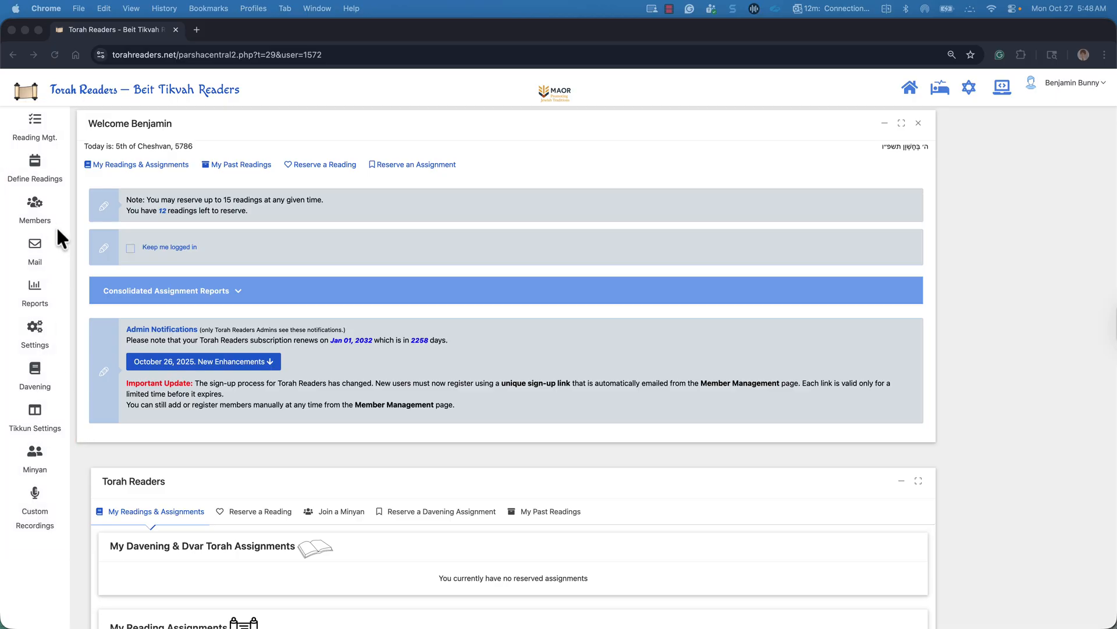
Step: Open the perpetual calendar for defining readings and review the quick-select reading events for October 2025
{"action": "left_click", "coordinate": [35, 174]}
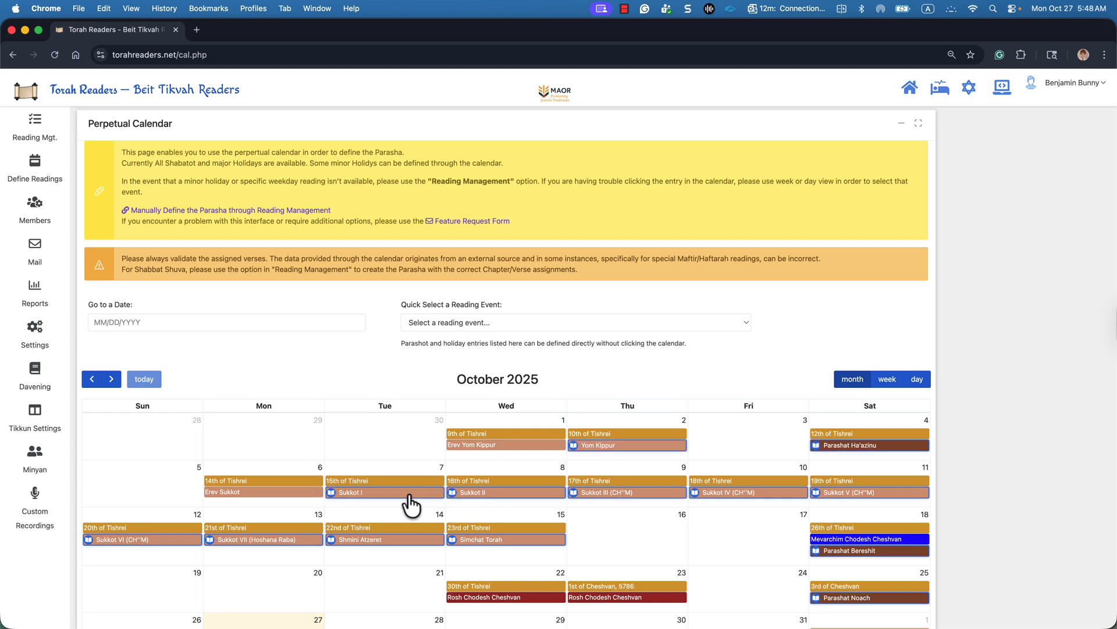
{"action": "scroll", "coordinate": [419, 494], "scroll_direction": "down", "scroll_amount": 3}
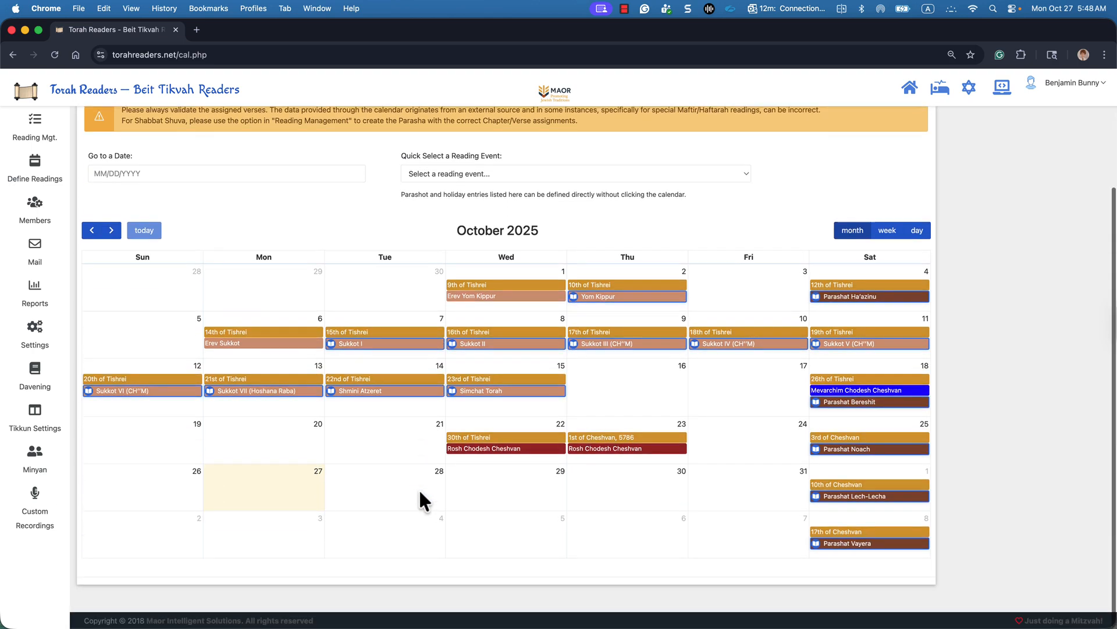
{"action": "scroll", "coordinate": [745, 478], "scroll_direction": "up", "scroll_amount": 1}
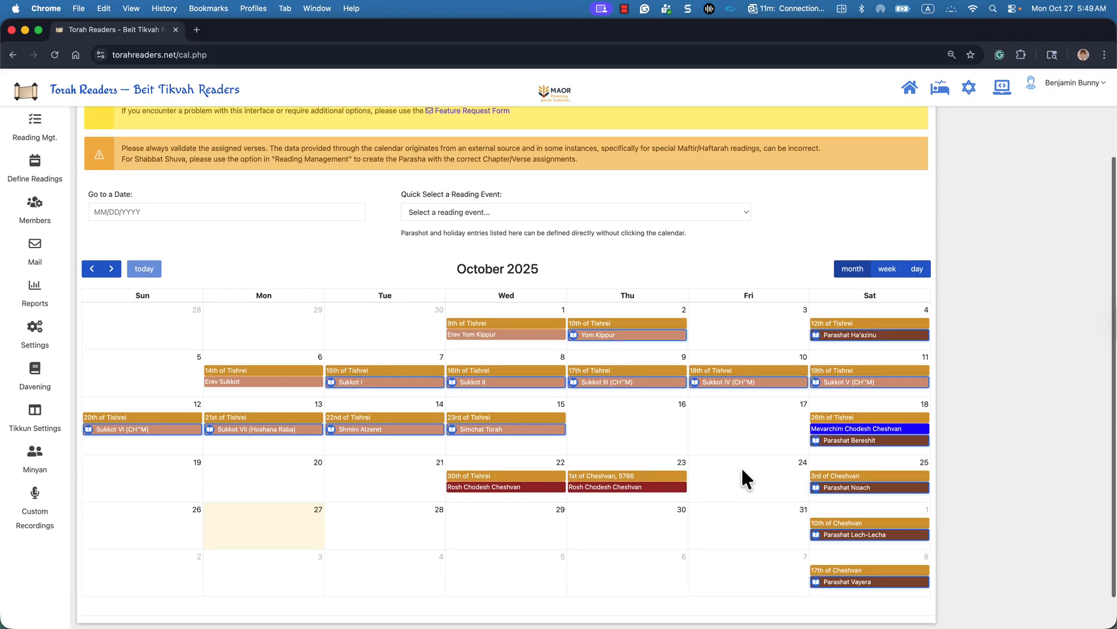
{"action": "scroll", "coordinate": [742, 465], "scroll_direction": "up", "scroll_amount": 2}
{"action": "left_click", "coordinate": [614, 288]}
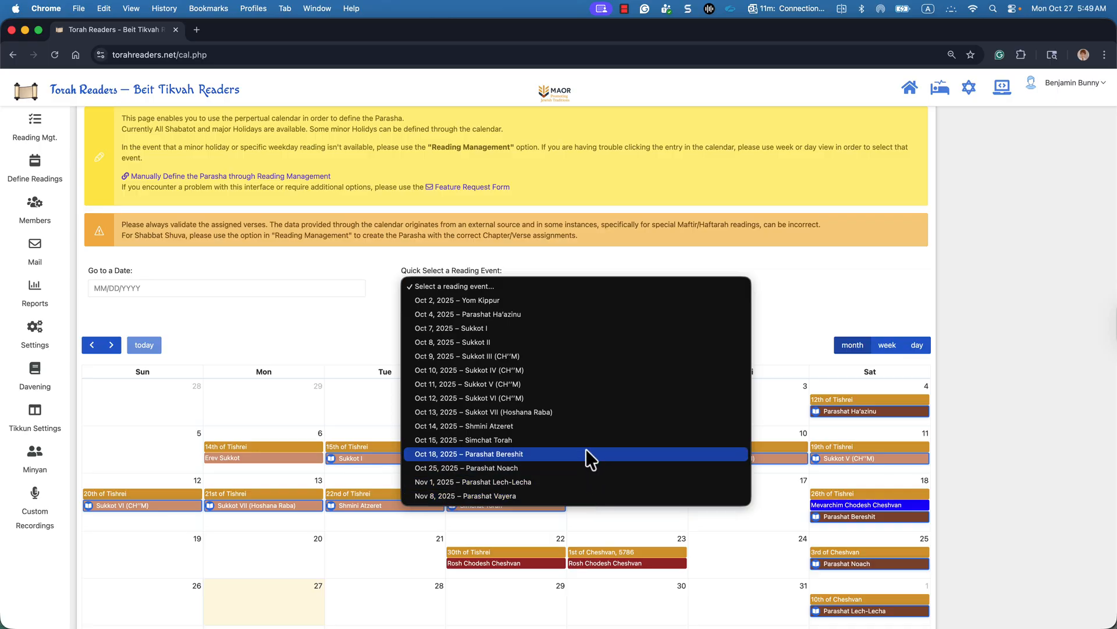
{"action": "left_click", "coordinate": [815, 274]}
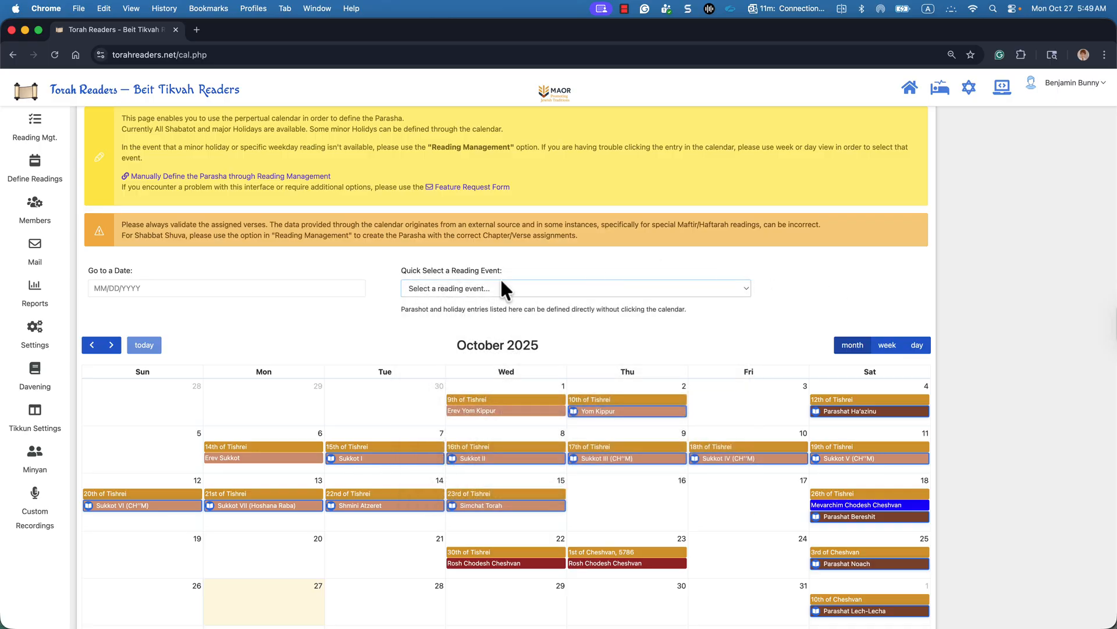
Step: Advance the perpetual calendar to November 2025 and review that month's quick-select reading events
{"action": "left_click", "coordinate": [111, 345]}
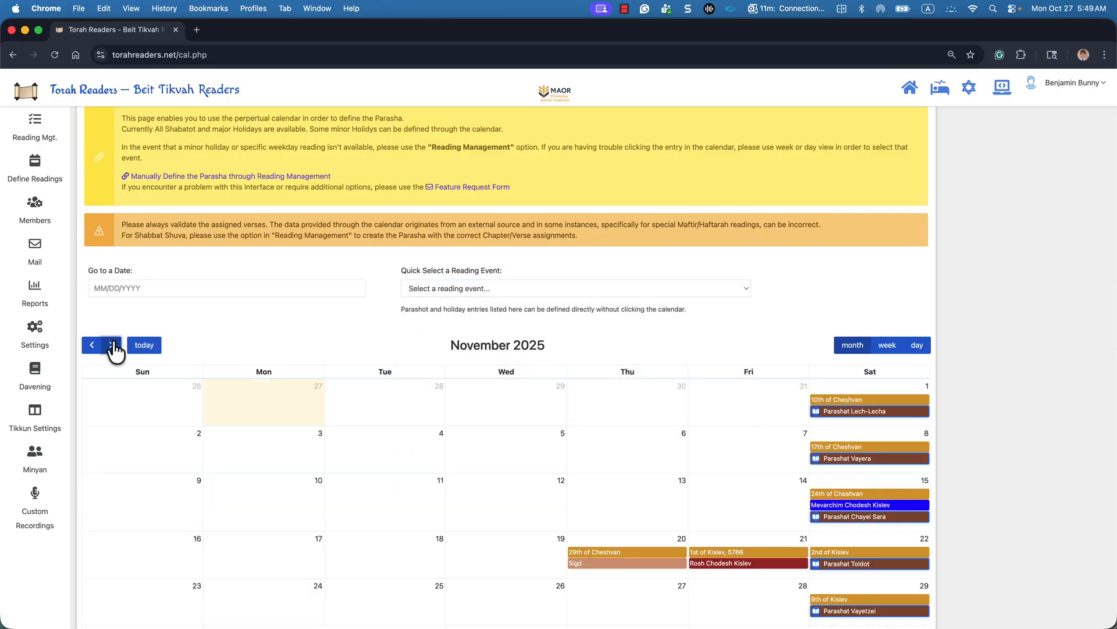
{"action": "left_click", "coordinate": [522, 288]}
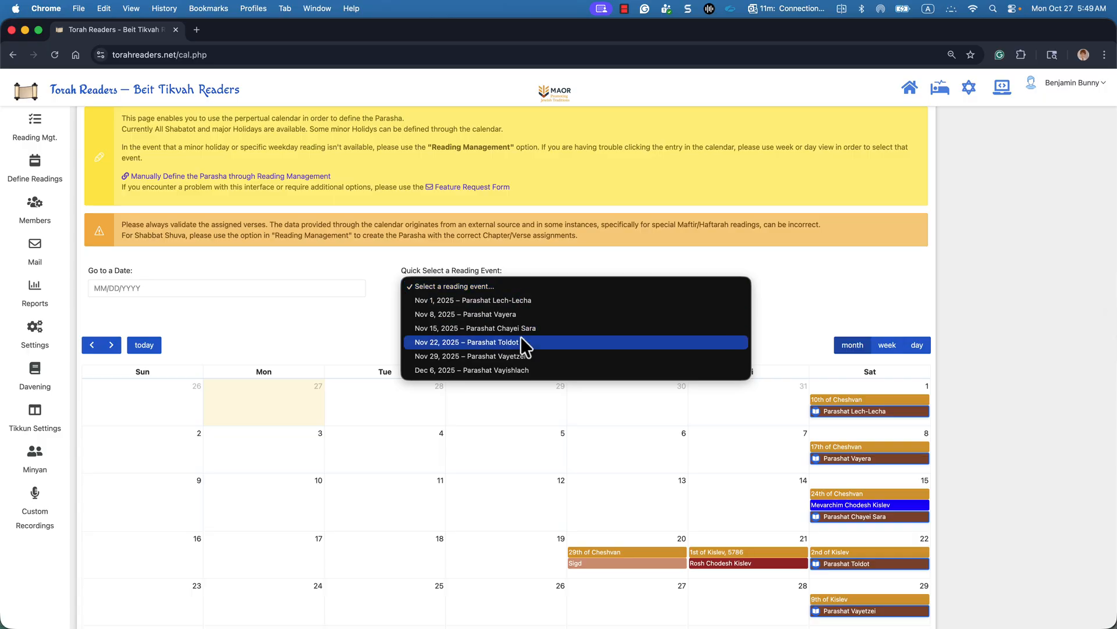
{"action": "left_click", "coordinate": [327, 260]}
Step: Create a new Parasha for Parashat Vayigash on Dec 27, 2025 from the December reading events, using the triennial readings option
{"action": "left_click", "coordinate": [111, 344]}
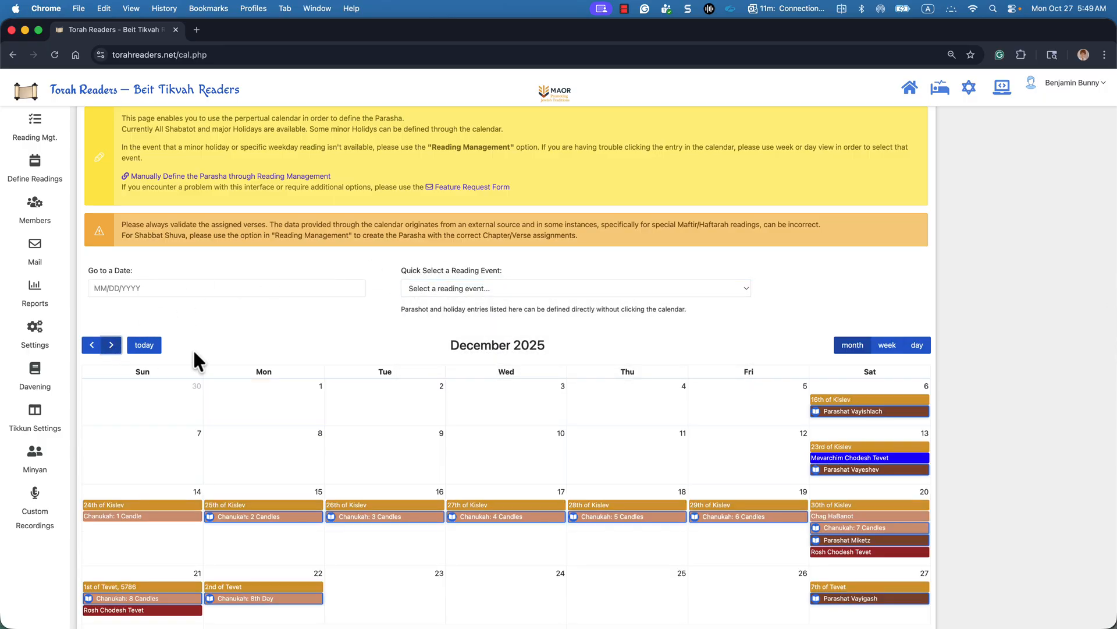
{"action": "left_click", "coordinate": [541, 287]}
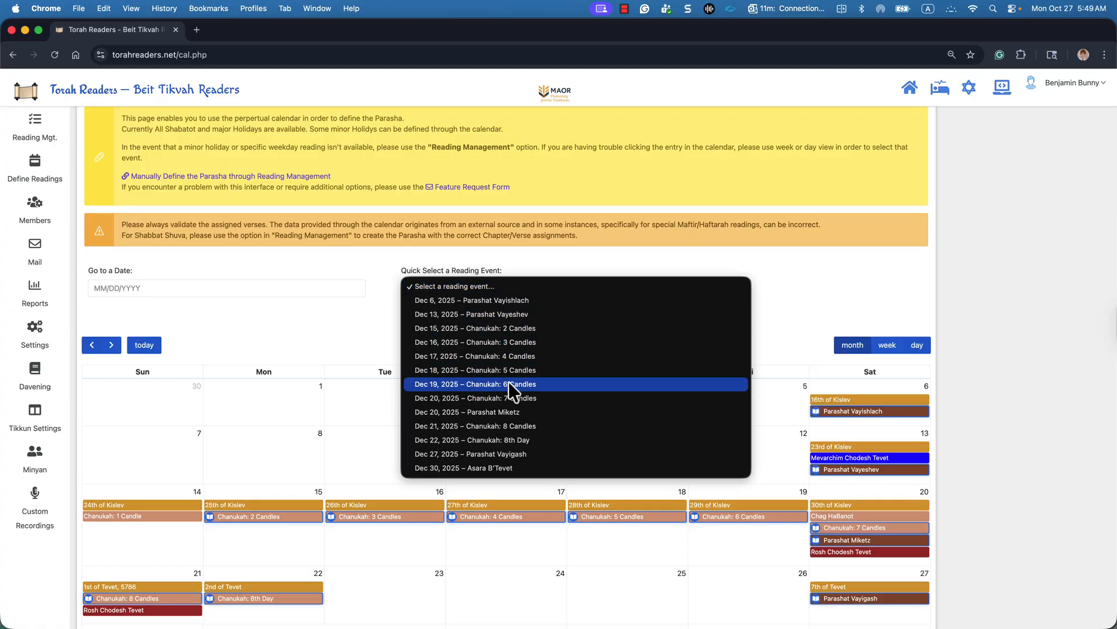
{"action": "left_click", "coordinate": [514, 452]}
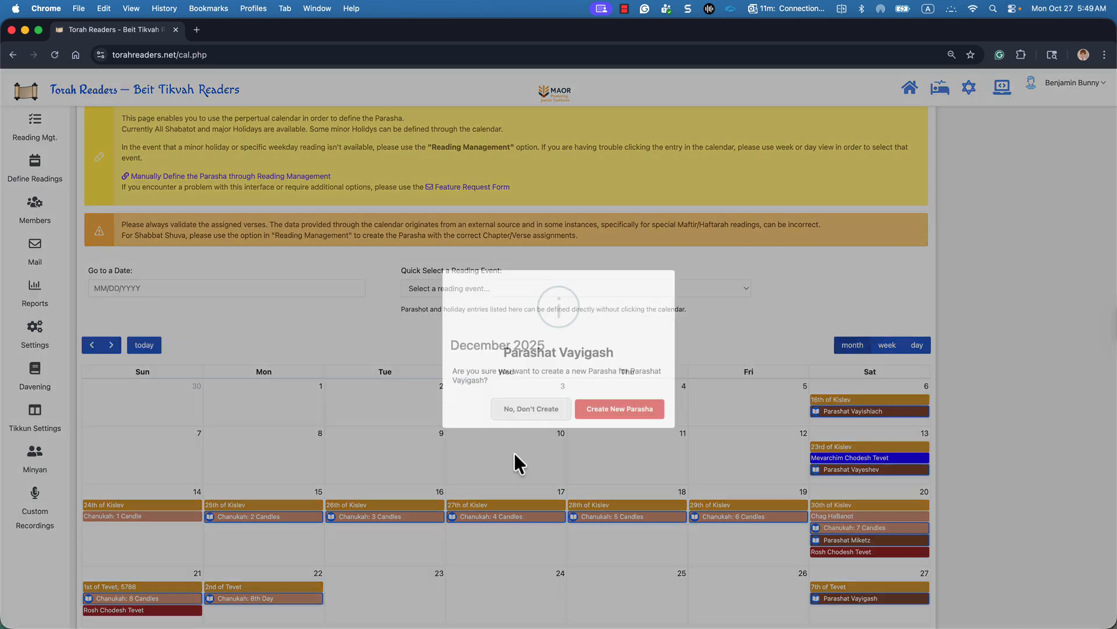
{"action": "left_click", "coordinate": [616, 407]}
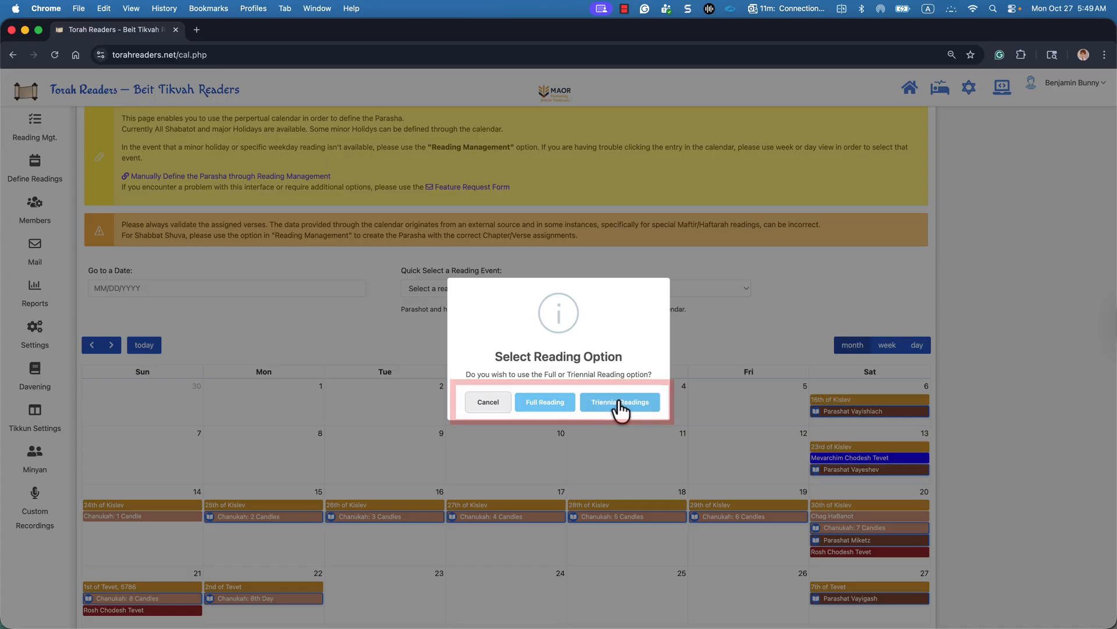
{"action": "left_click", "coordinate": [620, 402]}
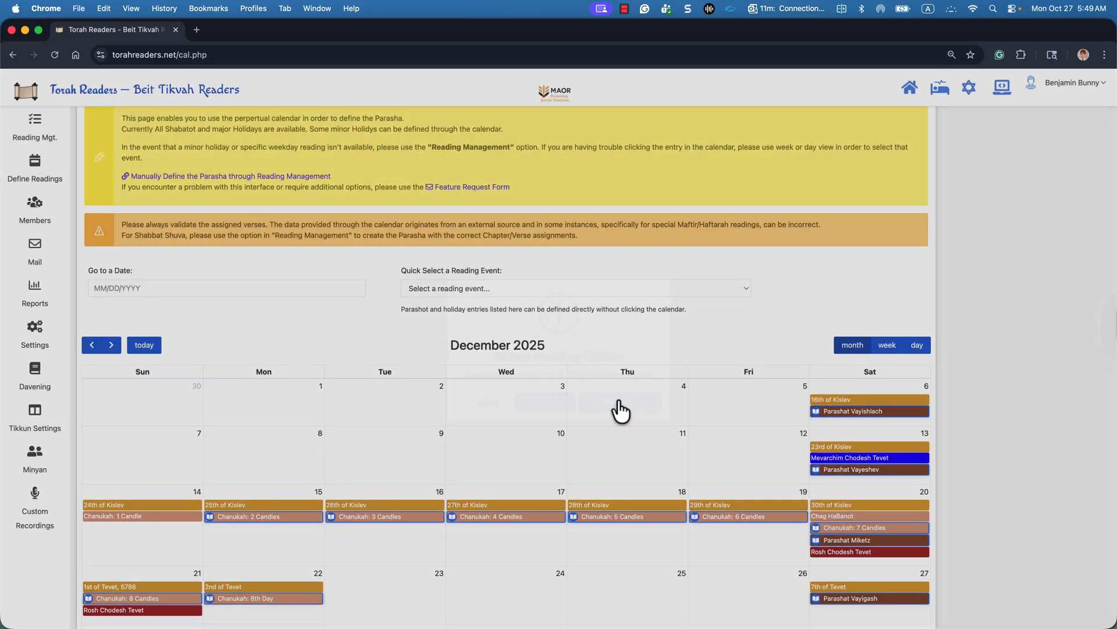
Step: Save the new Parashat Vayigash reading without publishing it and dismiss the creation notice
{"action": "scroll", "coordinate": [611, 396], "scroll_direction": "down", "scroll_amount": 3}
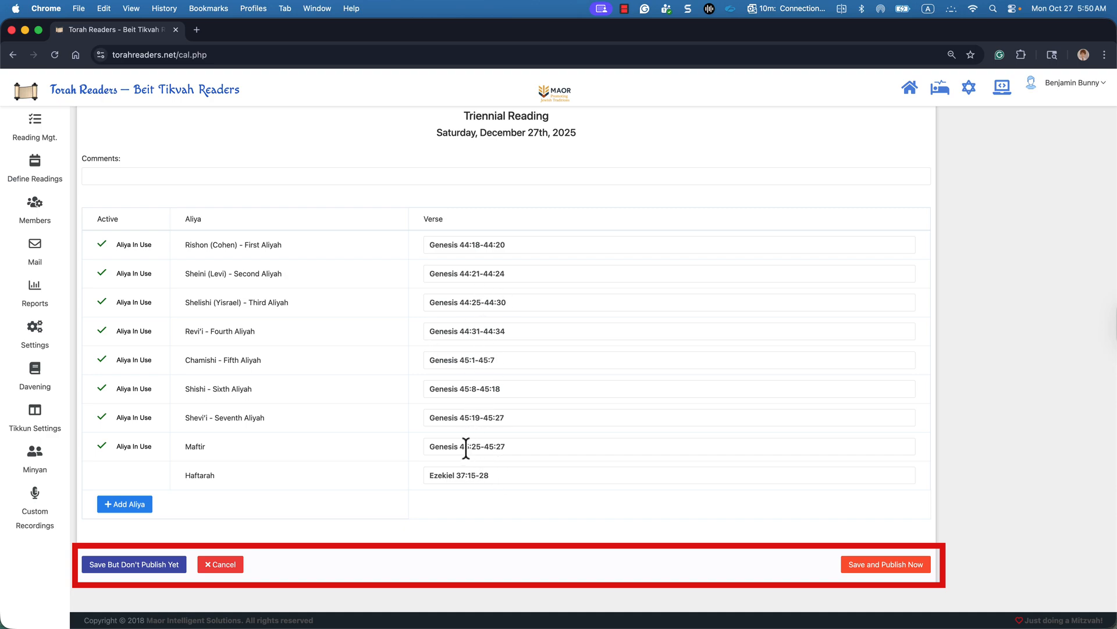
{"action": "left_click", "coordinate": [158, 574]}
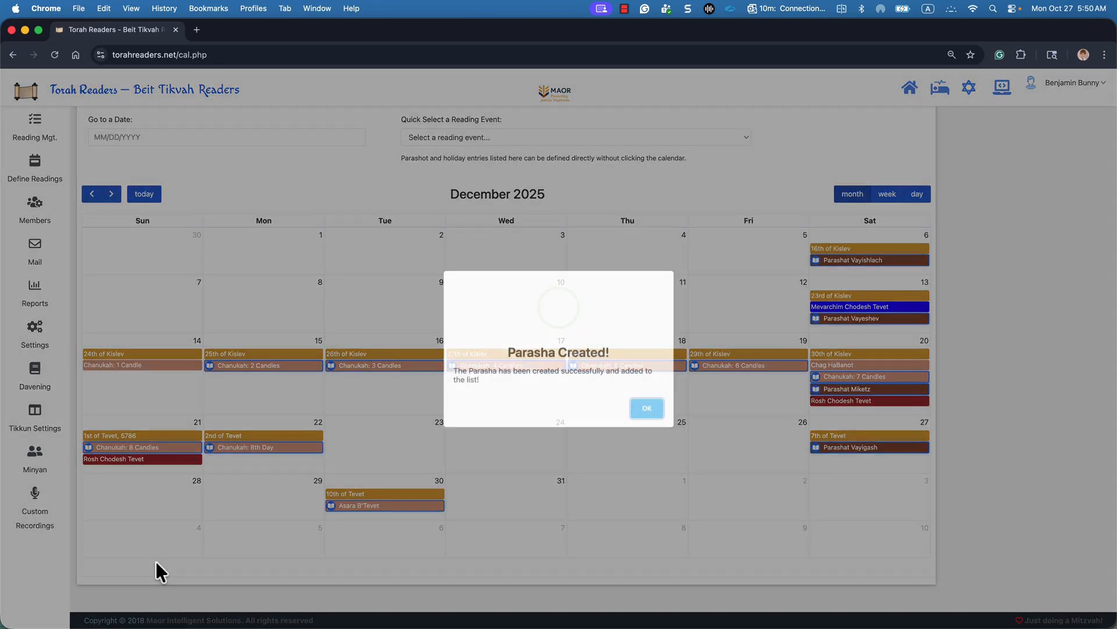
{"action": "left_click", "coordinate": [644, 406]}
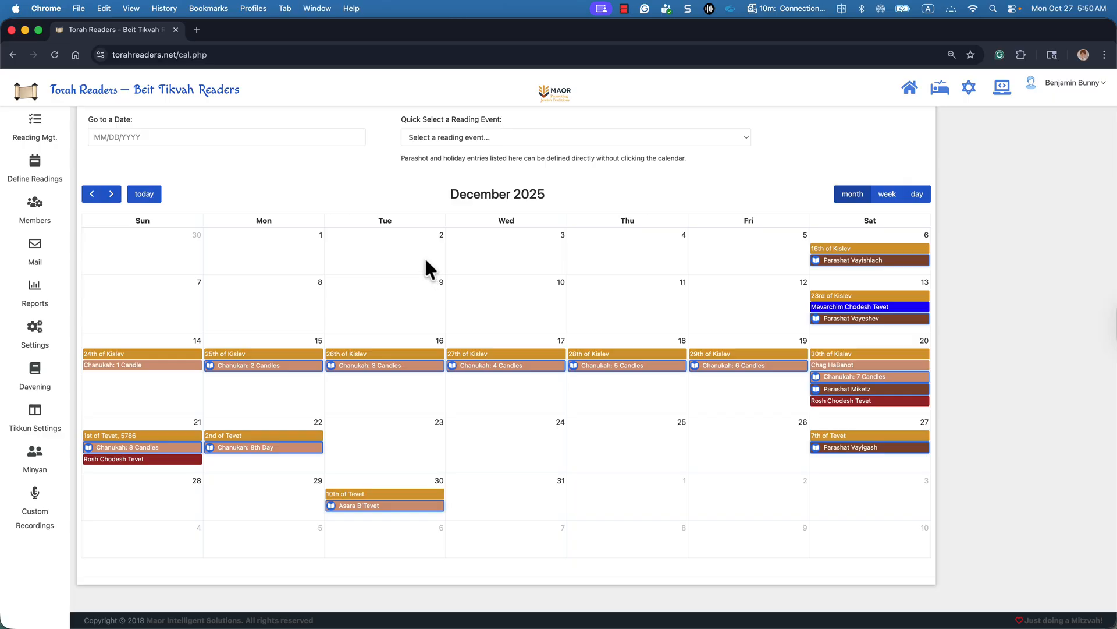
Step: Go to reading management and locate Parashat Vayigash of 27 December 2025 among the active readings
{"action": "left_click", "coordinate": [37, 124]}
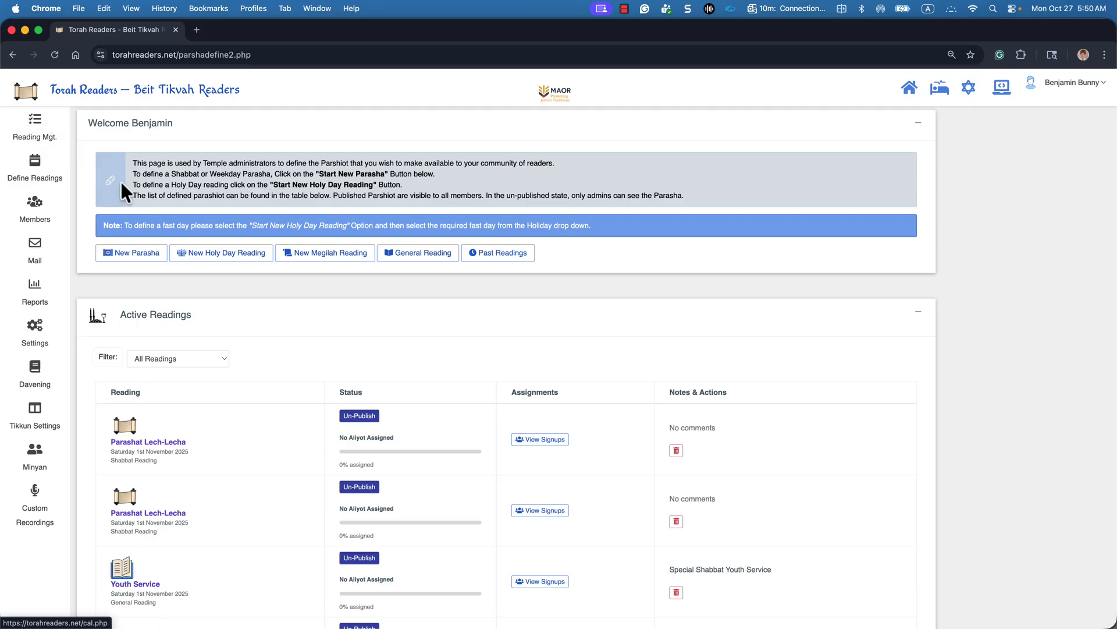
{"action": "scroll", "coordinate": [214, 334], "scroll_direction": "down", "scroll_amount": 1}
{"action": "scroll", "coordinate": [214, 341], "scroll_direction": "down", "scroll_amount": 5}
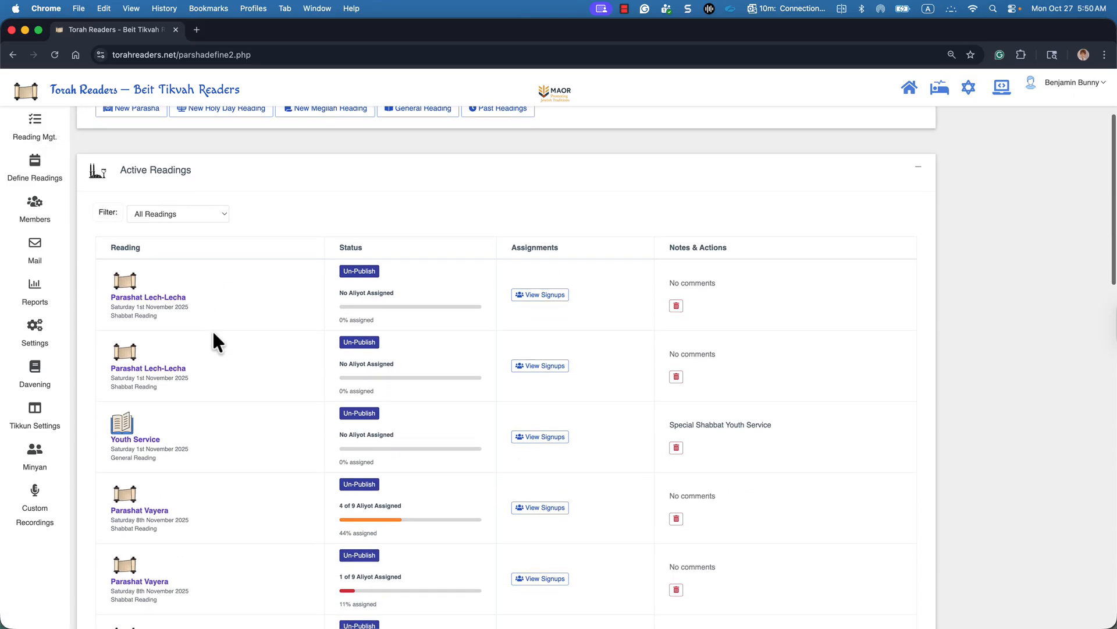
{"action": "scroll", "coordinate": [213, 334], "scroll_direction": "down", "scroll_amount": 4}
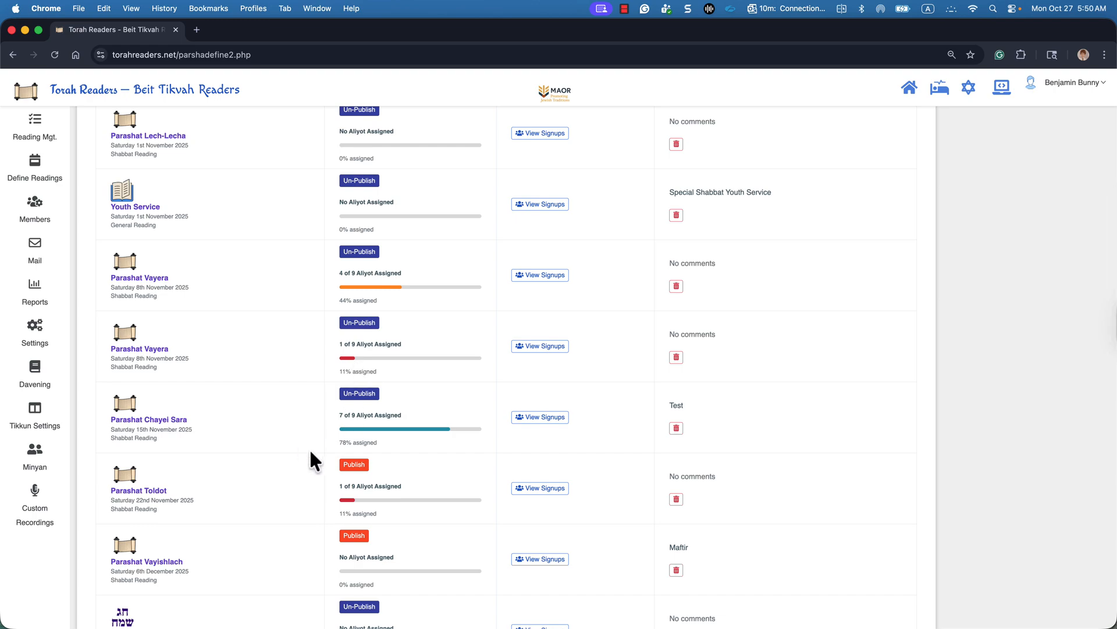
{"action": "scroll", "coordinate": [311, 457], "scroll_direction": "down", "scroll_amount": 4}
{"action": "scroll", "coordinate": [311, 449], "scroll_direction": "down", "scroll_amount": 6}
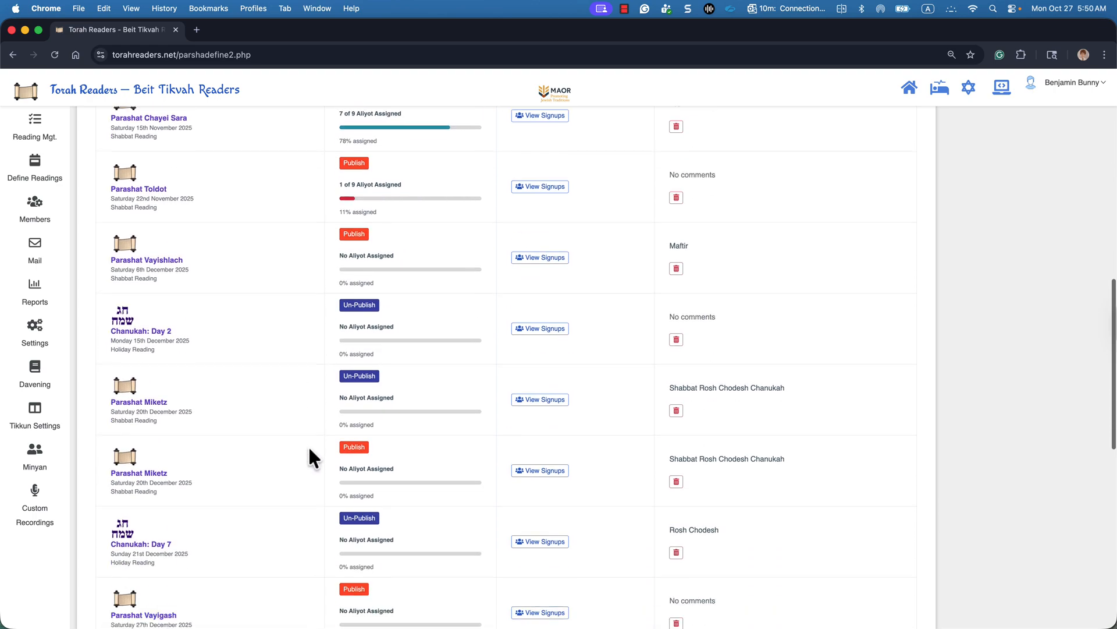
{"action": "scroll", "coordinate": [306, 446], "scroll_direction": "down", "scroll_amount": 3}
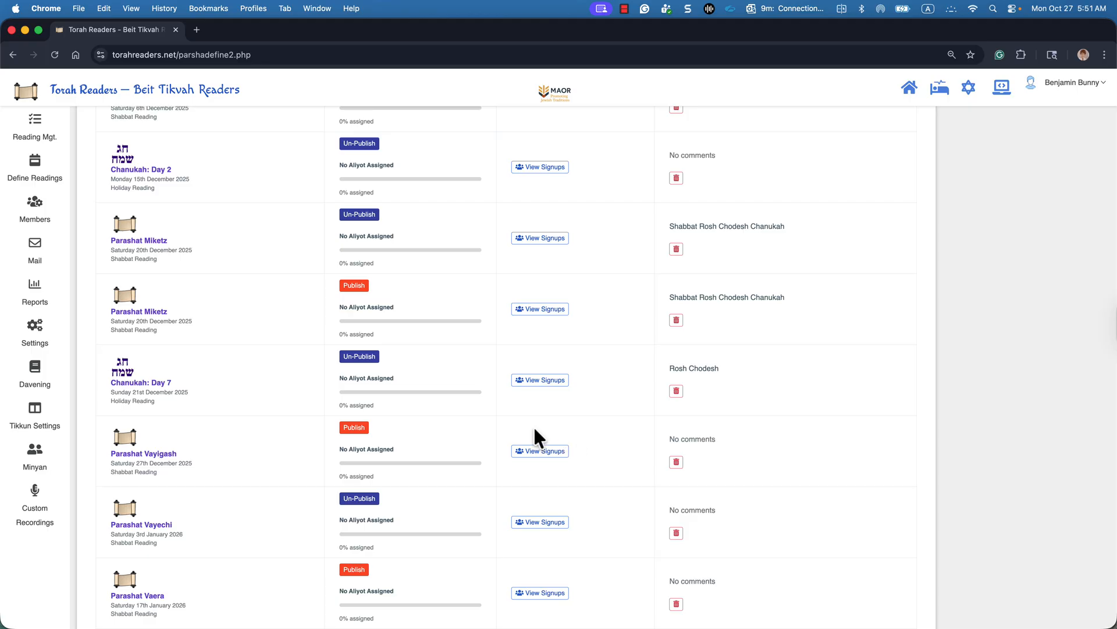
Step: Open the Parashat Vayigash reading and examine its aliyot, verses, assignment options and administration options
{"action": "left_click", "coordinate": [157, 454]}
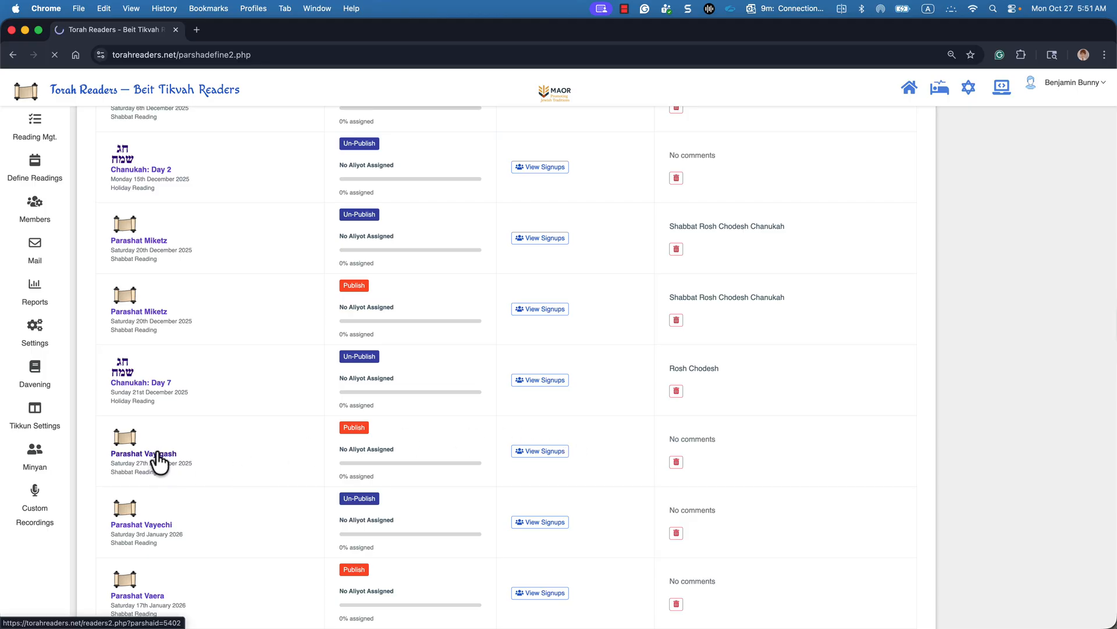
{"action": "scroll", "coordinate": [251, 444], "scroll_direction": "down", "scroll_amount": 3}
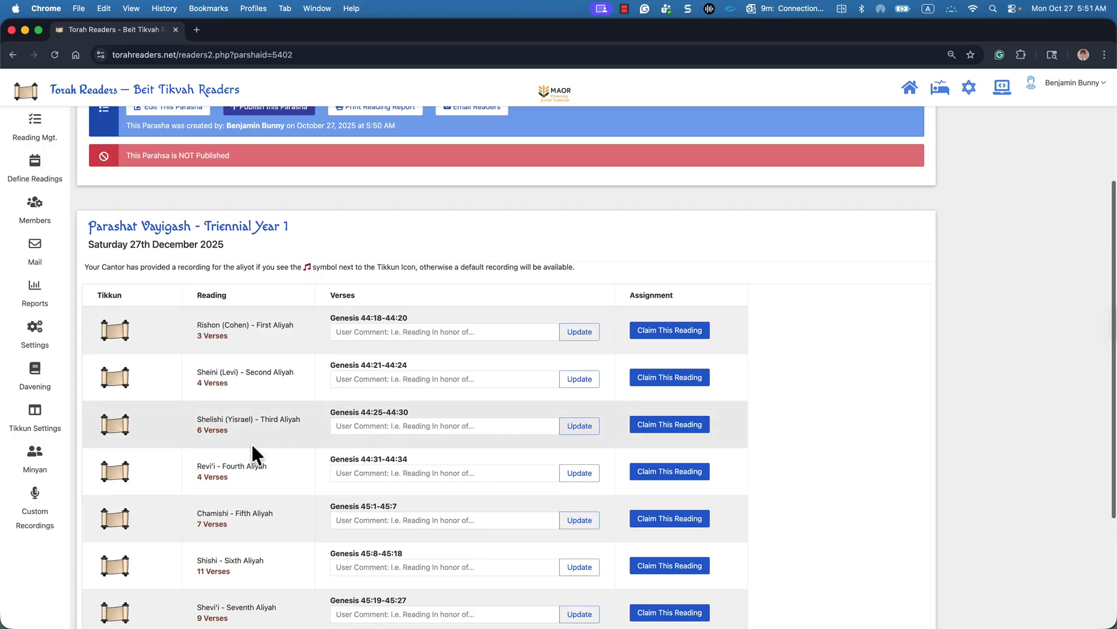
{"action": "scroll", "coordinate": [251, 442], "scroll_direction": "down", "scroll_amount": 1}
{"action": "scroll", "coordinate": [253, 448], "scroll_direction": "down", "scroll_amount": 5}
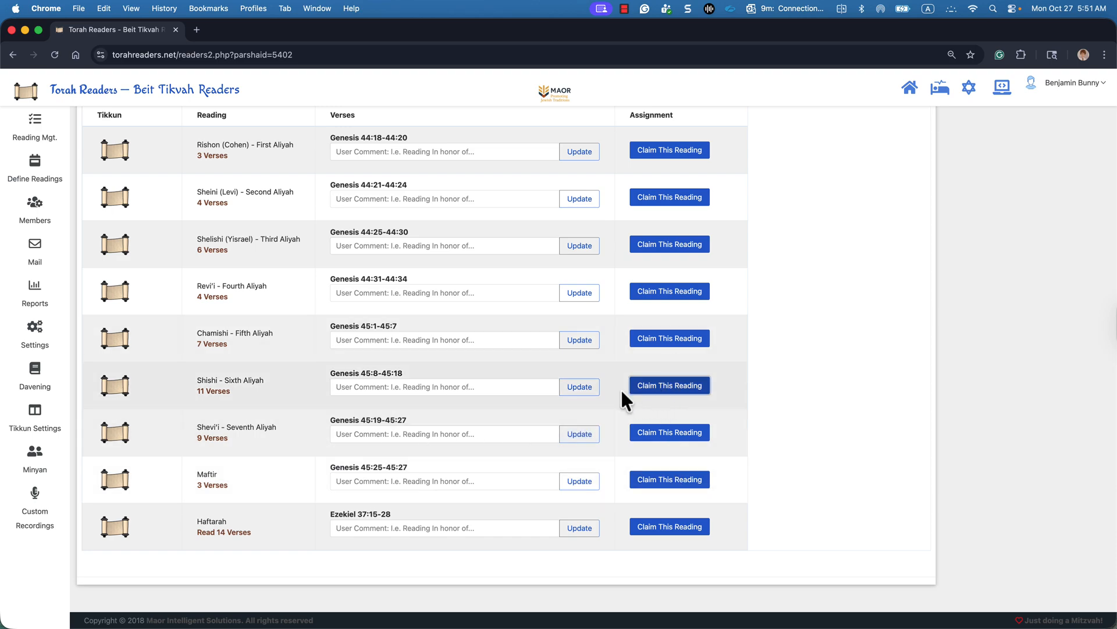
{"action": "scroll", "coordinate": [609, 362], "scroll_direction": "up", "scroll_amount": 1}
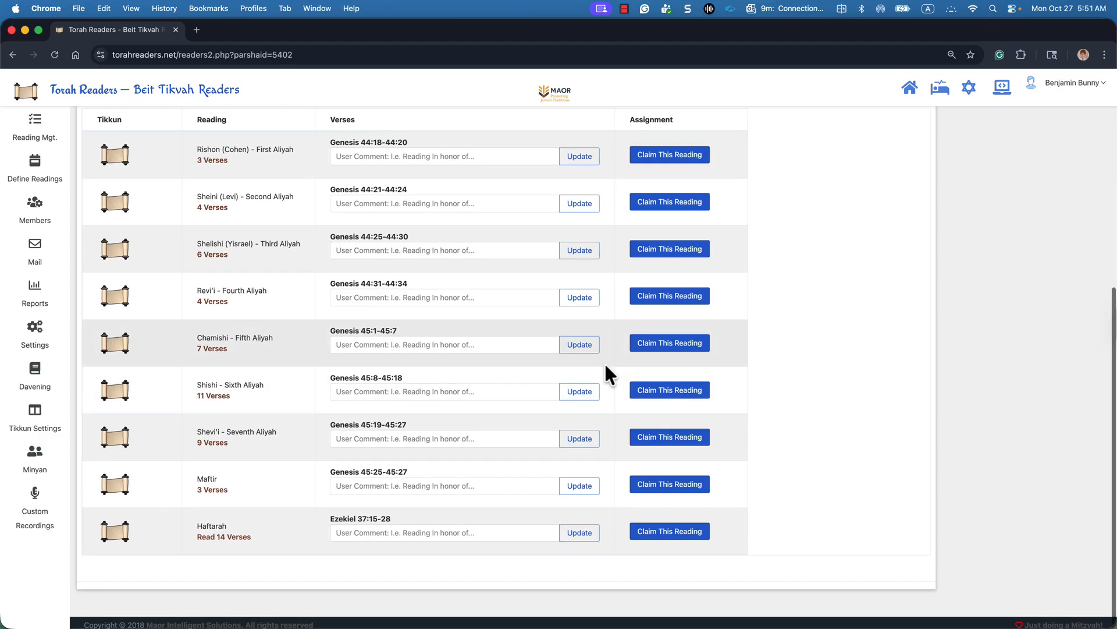
{"action": "scroll", "coordinate": [606, 365], "scroll_direction": "up", "scroll_amount": 2}
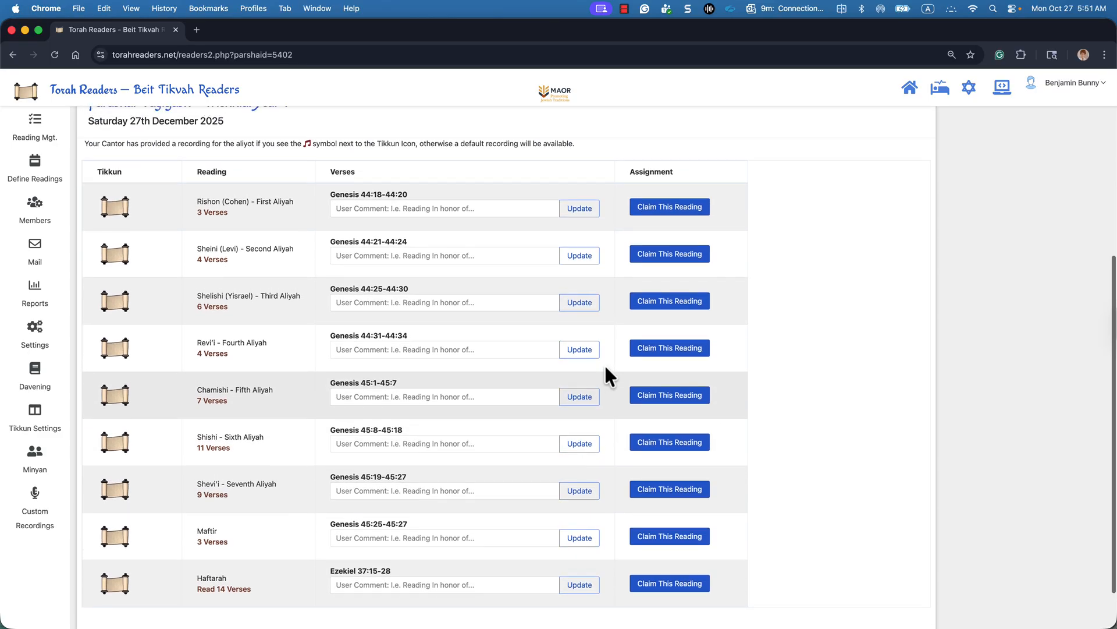
{"action": "scroll", "coordinate": [605, 369], "scroll_direction": "up", "scroll_amount": 1}
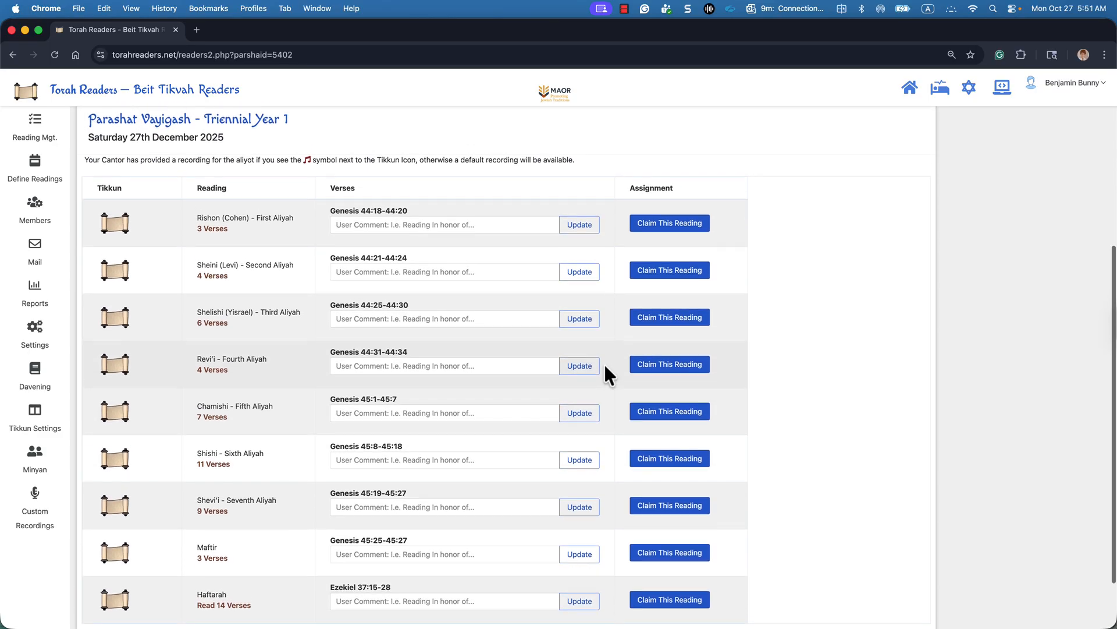
{"action": "scroll", "coordinate": [604, 367], "scroll_direction": "up", "scroll_amount": 5}
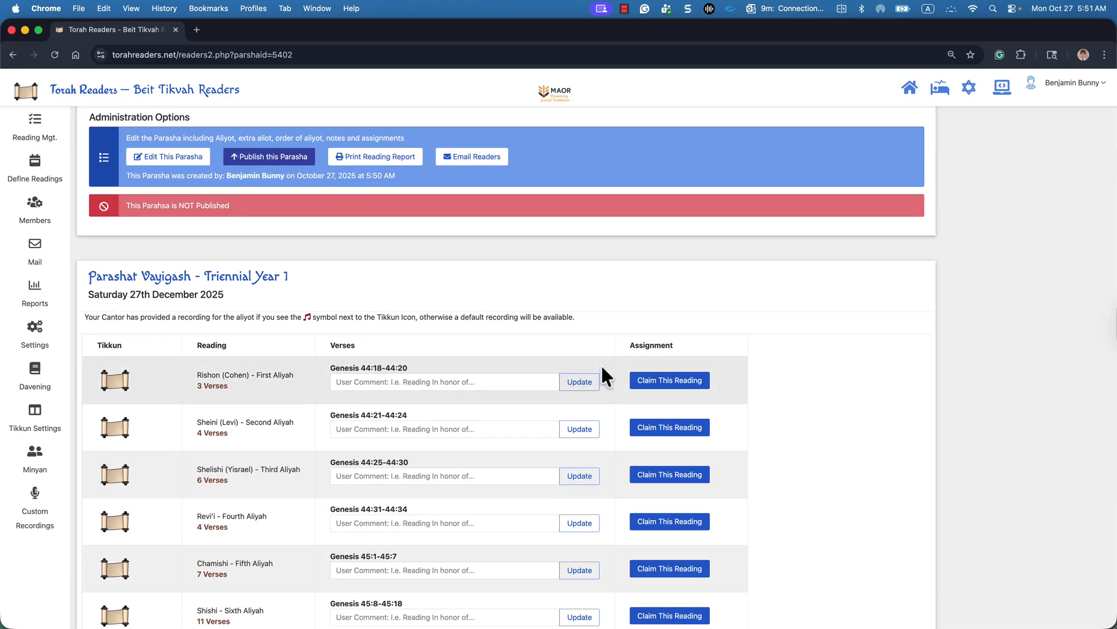
{"action": "scroll", "coordinate": [601, 367], "scroll_direction": "up", "scroll_amount": 1}
{"action": "scroll", "coordinate": [599, 364], "scroll_direction": "up", "scroll_amount": 1}
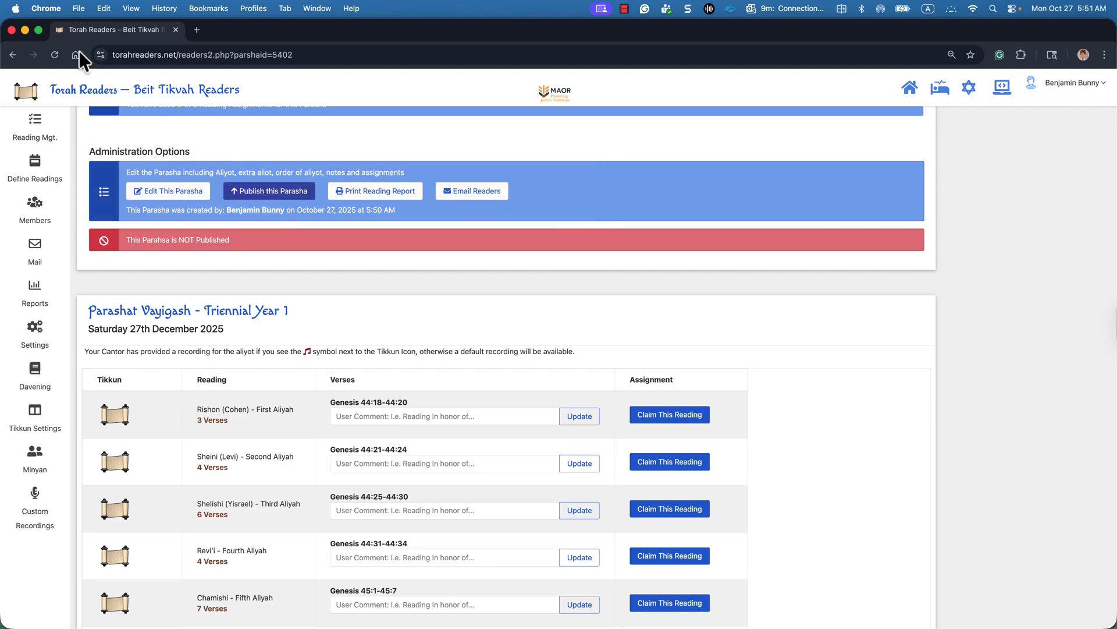
Step: Return to the reading management page and start a new Shabbat or weekday Parasha
{"action": "left_click", "coordinate": [17, 56]}
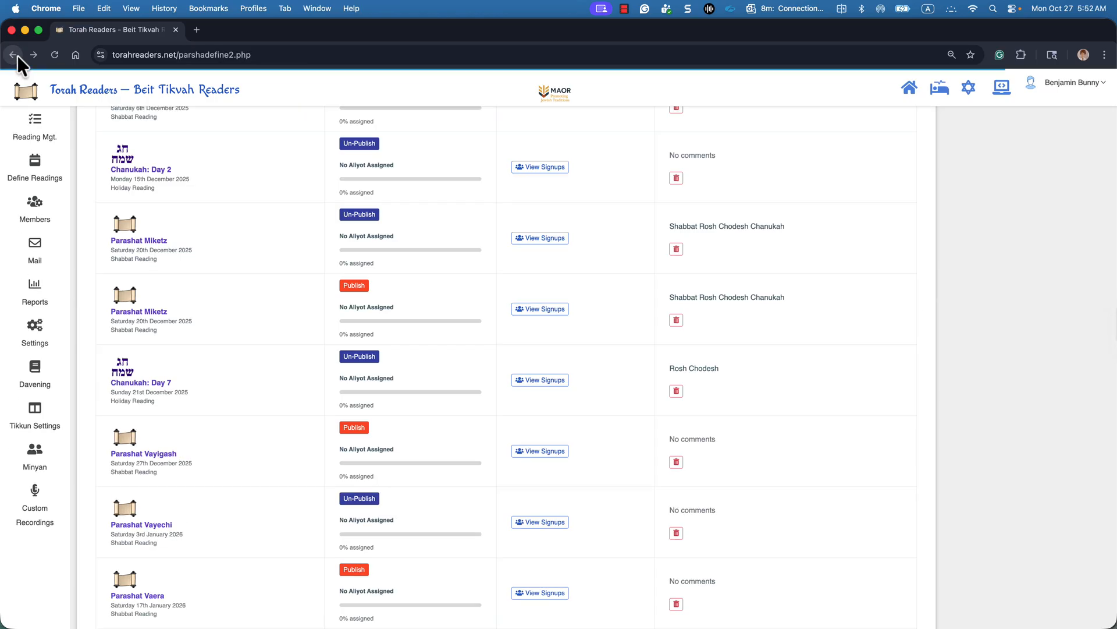
{"action": "scroll", "coordinate": [225, 302], "scroll_direction": "up", "scroll_amount": 10}
{"action": "scroll", "coordinate": [226, 307], "scroll_direction": "up", "scroll_amount": 5}
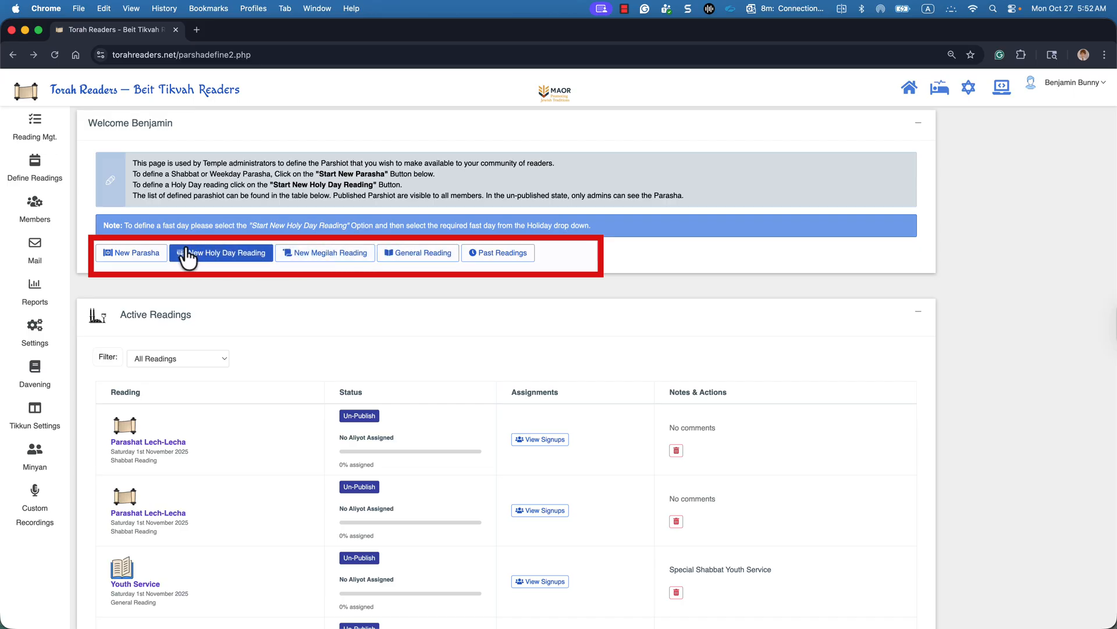
{"action": "left_click", "coordinate": [133, 254]}
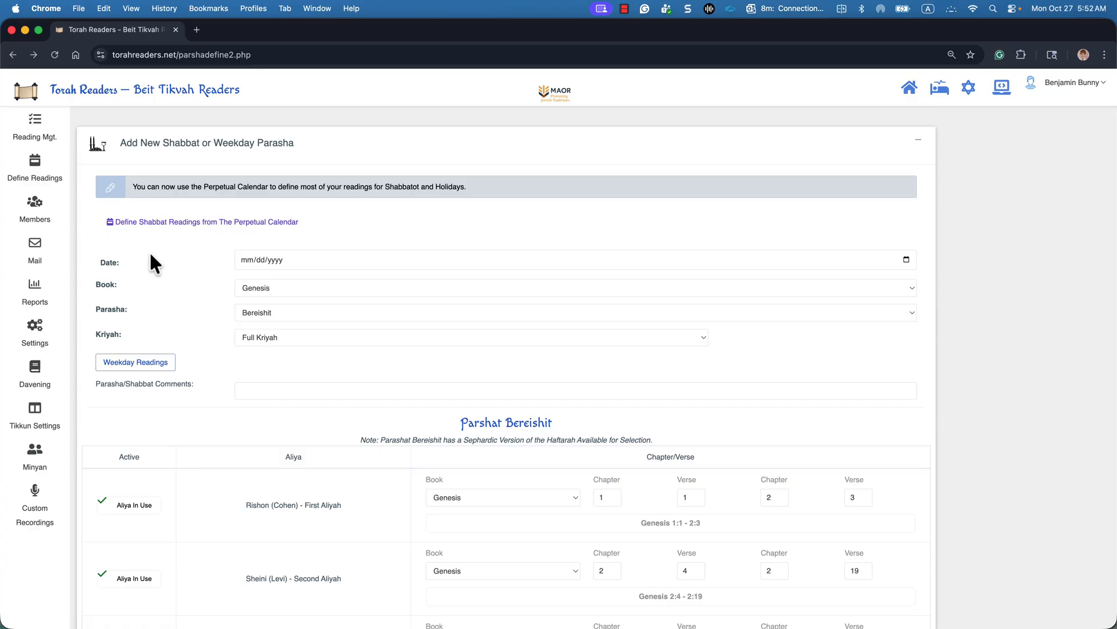
Step: Look over the new Parasha form and set its date to 10/30/2025
{"action": "scroll", "coordinate": [265, 366], "scroll_direction": "down", "scroll_amount": 3}
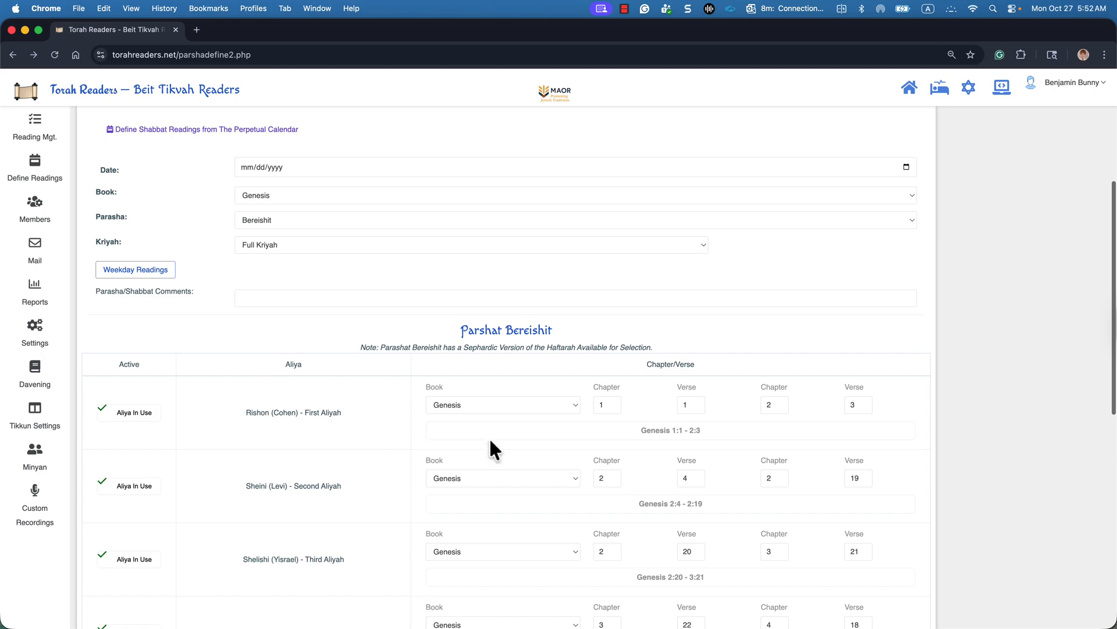
{"action": "scroll", "coordinate": [310, 389], "scroll_direction": "up", "scroll_amount": 3}
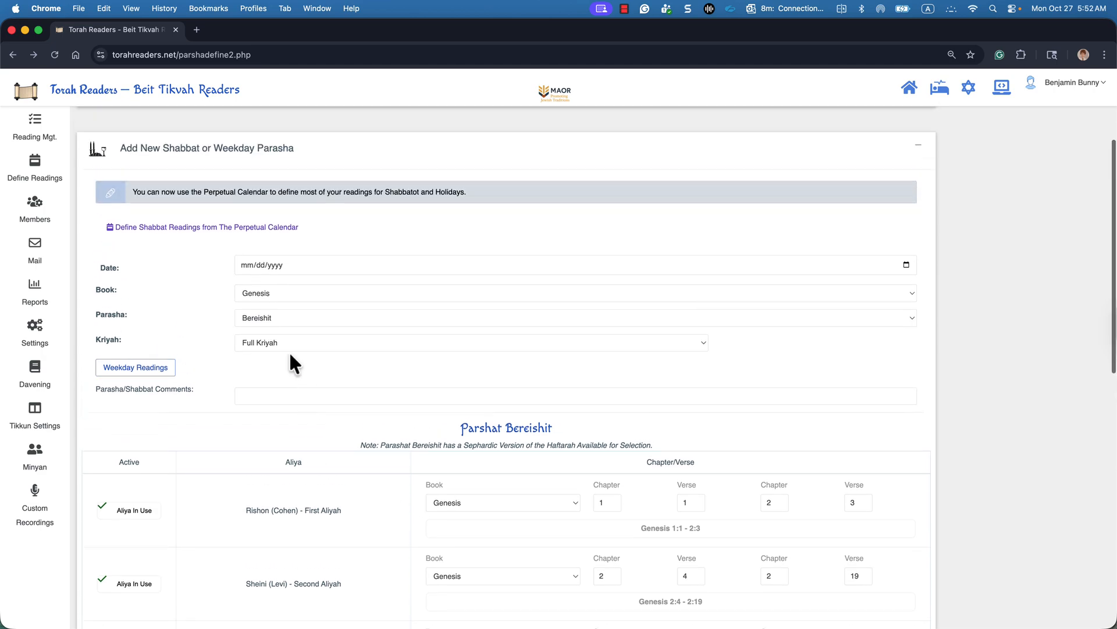
{"action": "left_click", "coordinate": [906, 266]}
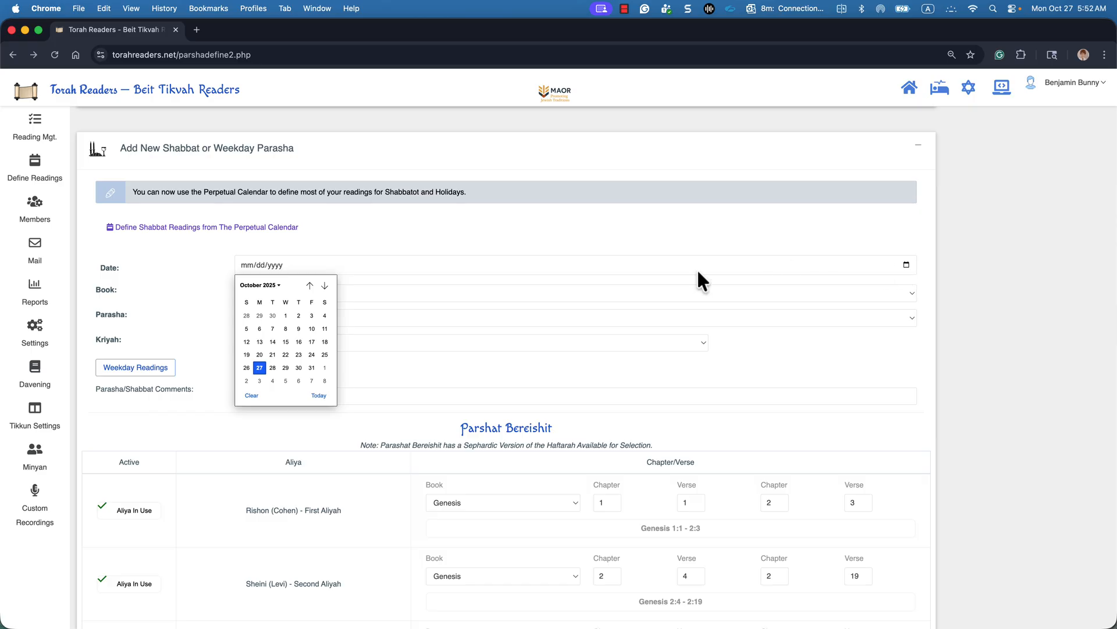
{"action": "left_click", "coordinate": [296, 368]}
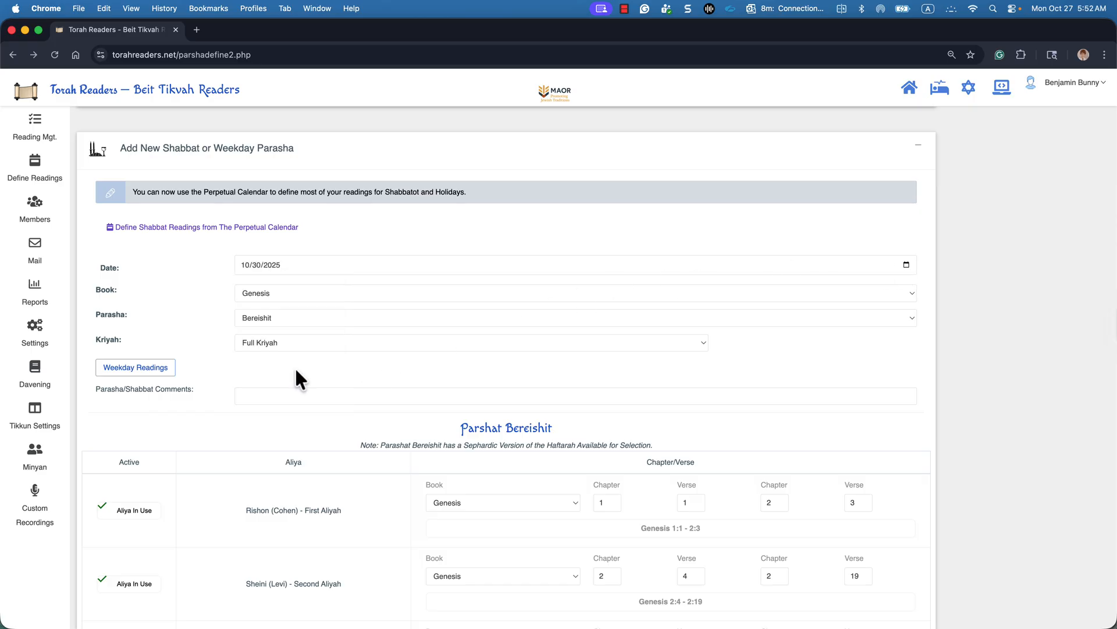
Step: Set the new Parasha's book to Genesis, its Parasha to Vayeira and its Kriyah to Weekday Reading
{"action": "left_click", "coordinate": [302, 296]}
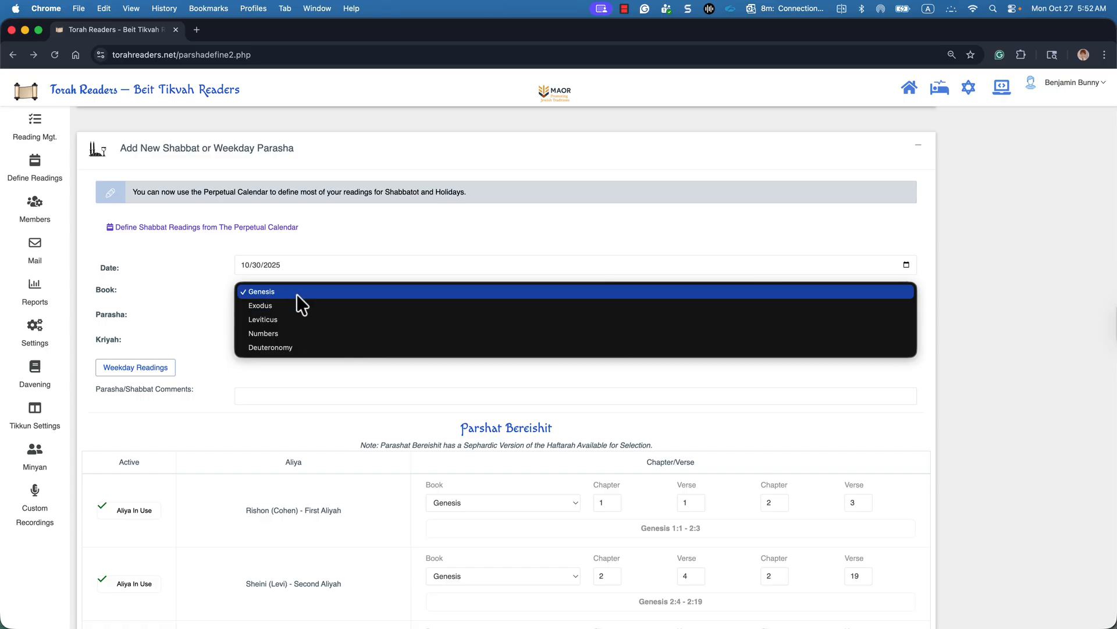
{"action": "left_click", "coordinate": [295, 293]}
{"action": "left_click", "coordinate": [289, 316]}
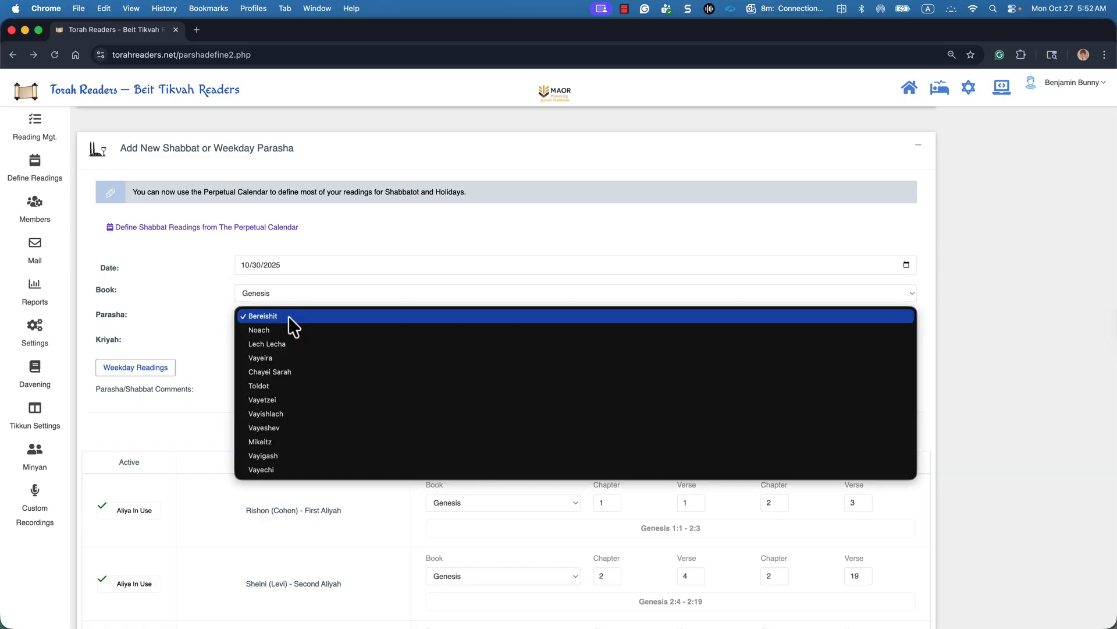
{"action": "left_click", "coordinate": [284, 357]}
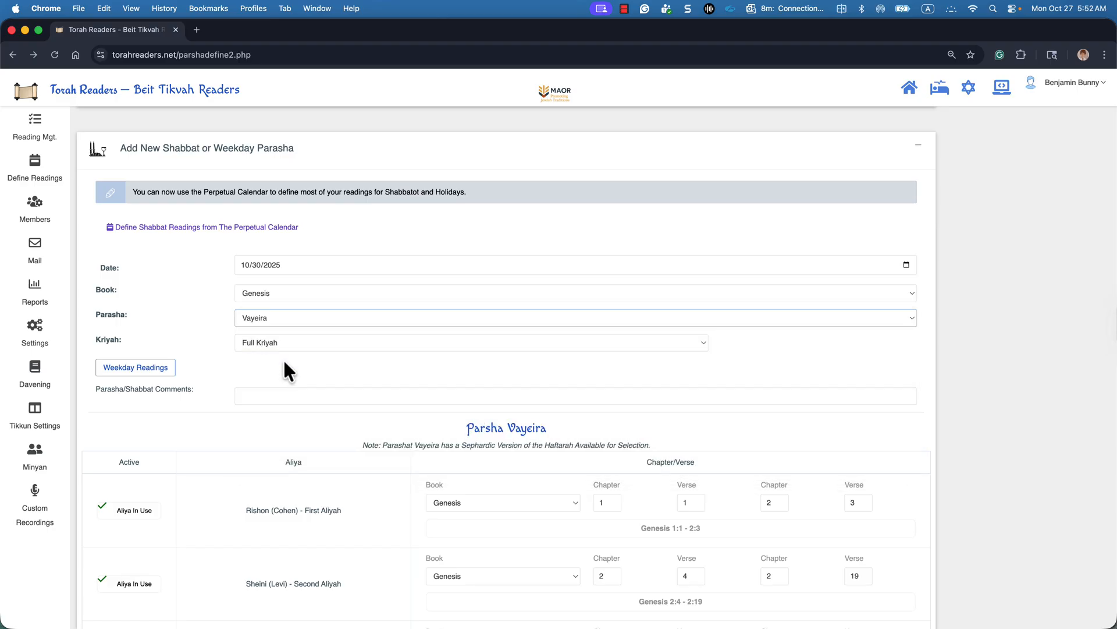
{"action": "left_click", "coordinate": [281, 342]}
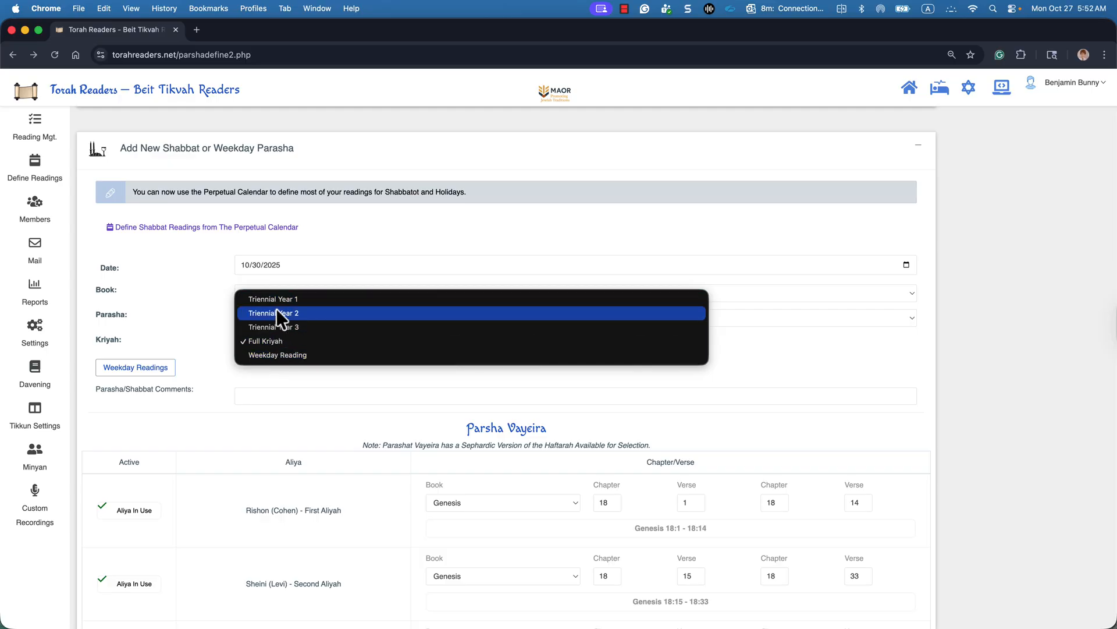
{"action": "left_click", "coordinate": [281, 353]}
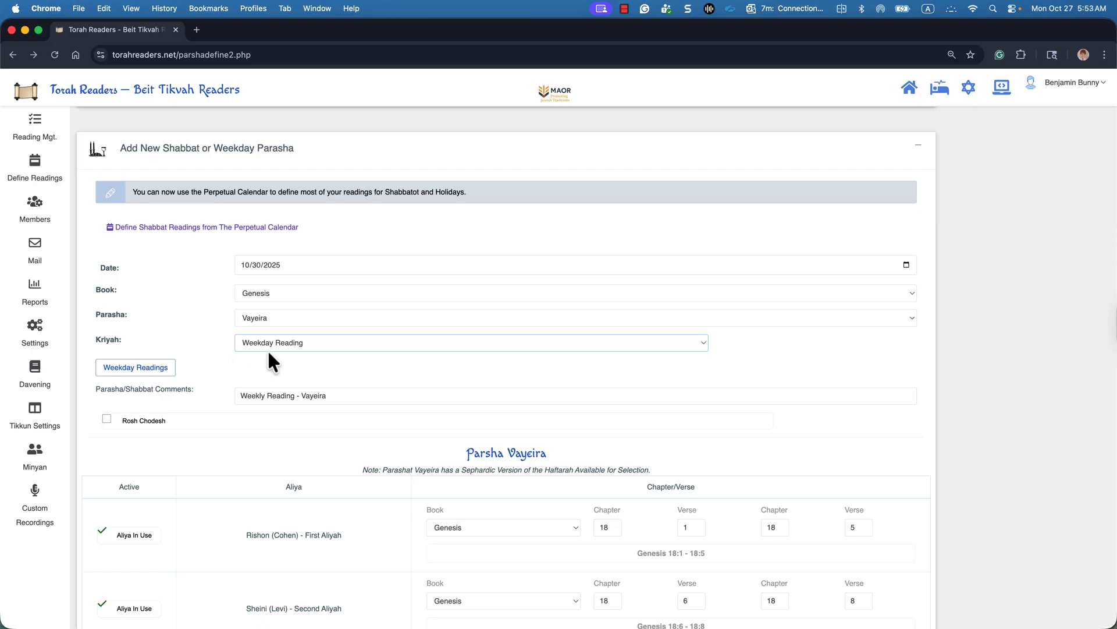
Step: Review the three weekday aliyot of Parsha Vayeira, then save and publish the reading
{"action": "scroll", "coordinate": [268, 354], "scroll_direction": "down", "scroll_amount": 5}
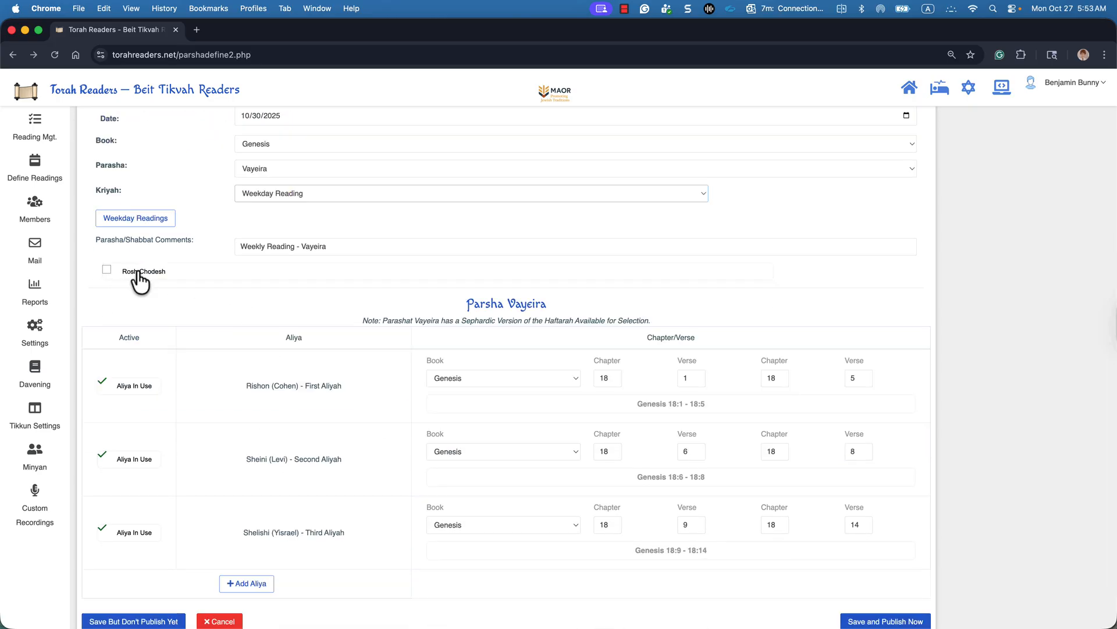
{"action": "scroll", "coordinate": [140, 286], "scroll_direction": "down", "scroll_amount": 1}
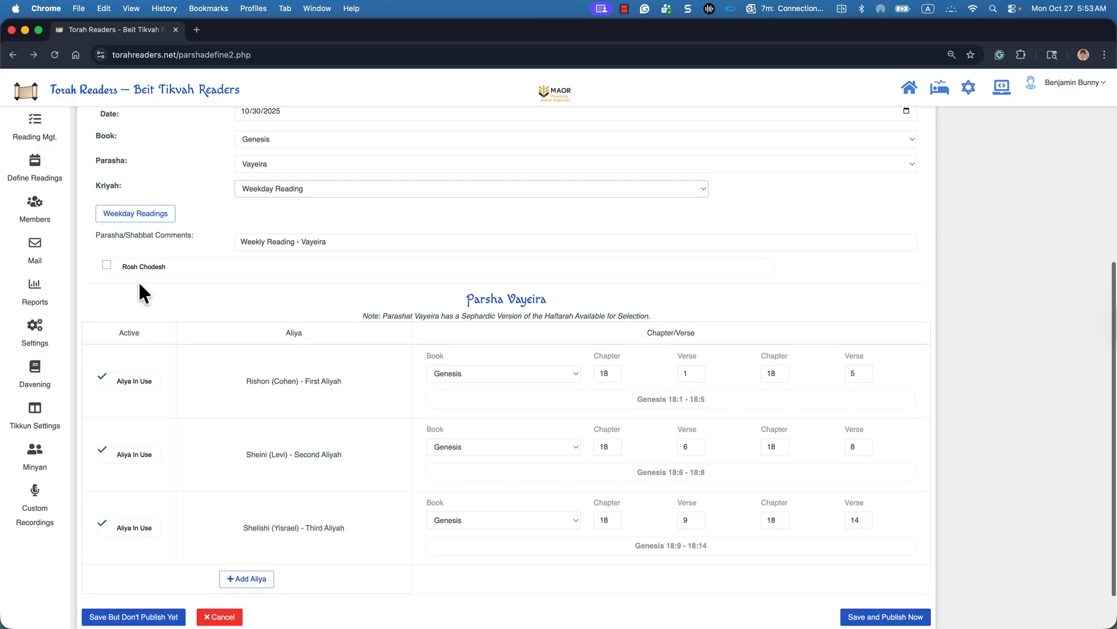
{"action": "scroll", "coordinate": [138, 281], "scroll_direction": "down", "scroll_amount": 1}
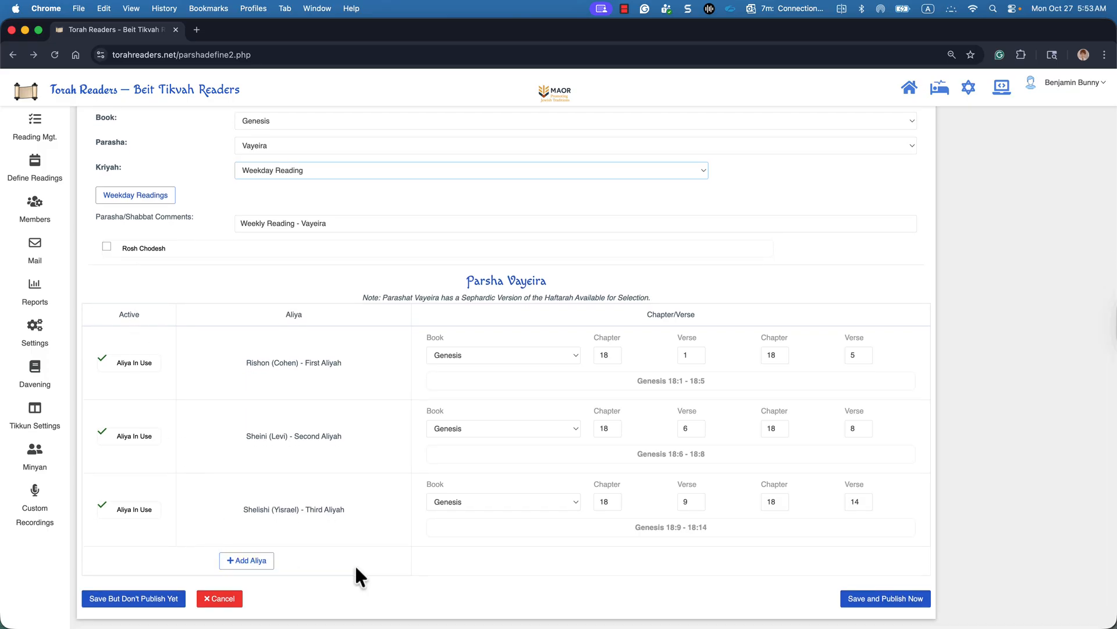
{"action": "left_click", "coordinate": [884, 600]}
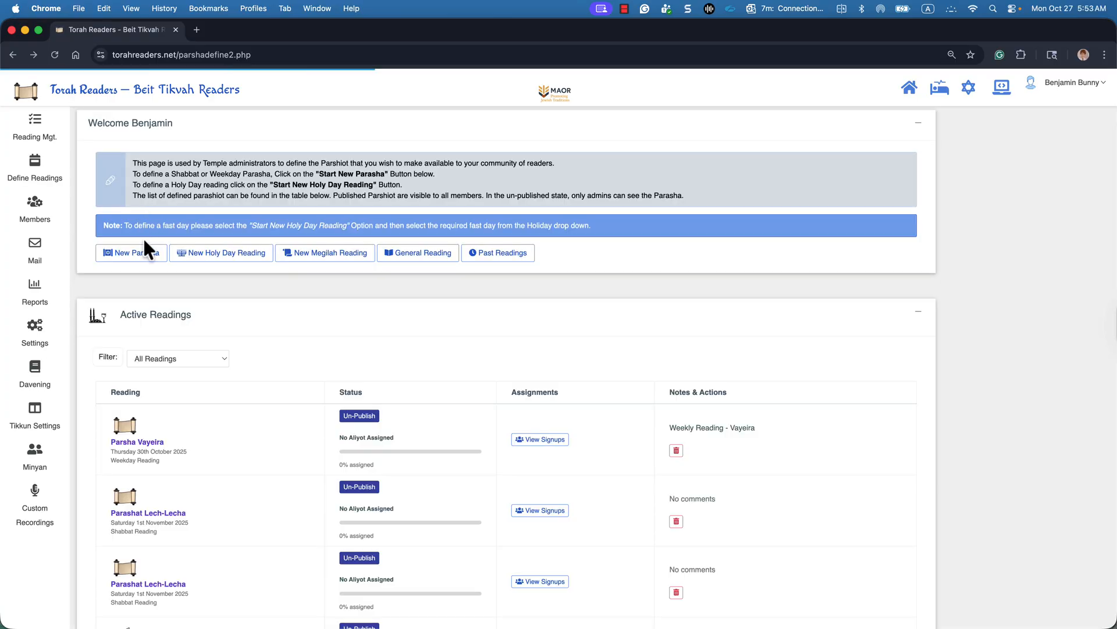
Step: Open the Parsha Vayeira weekday reading from the active readings, examine its aliyot and verses, and return to the reading list
{"action": "scroll", "coordinate": [218, 319], "scroll_direction": "down", "scroll_amount": 4}
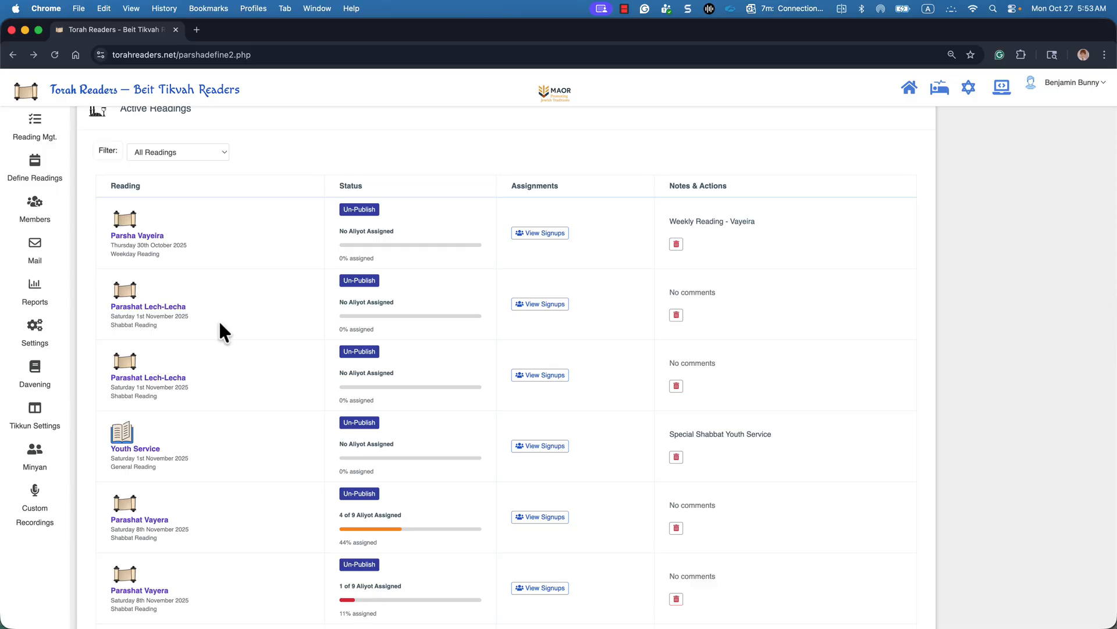
{"action": "scroll", "coordinate": [218, 319], "scroll_direction": "down", "scroll_amount": 1}
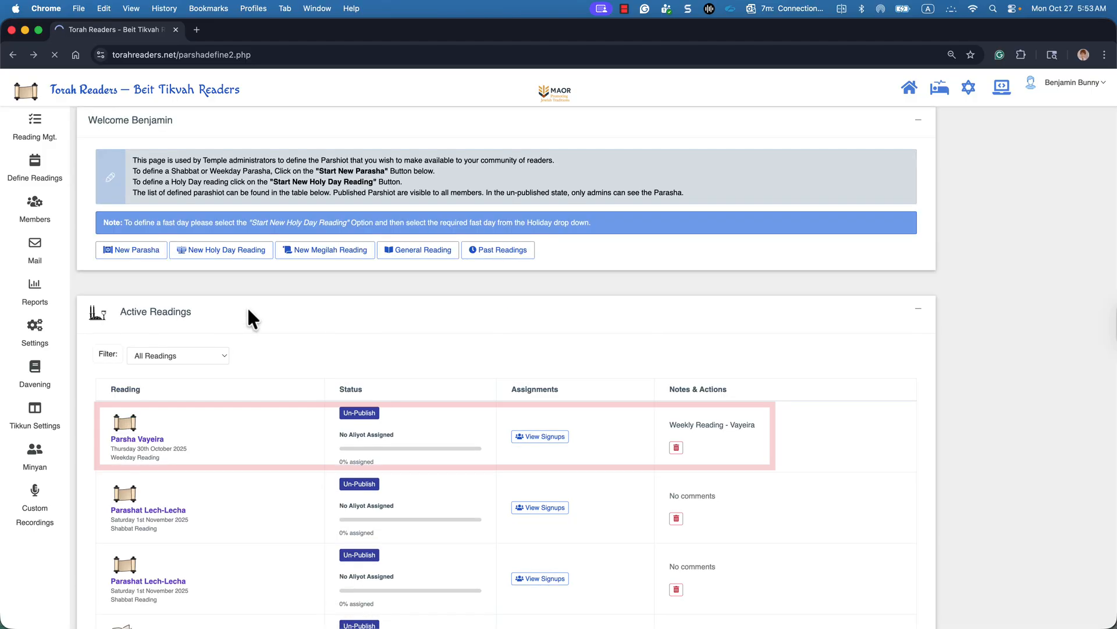
{"action": "left_click", "coordinate": [118, 429]}
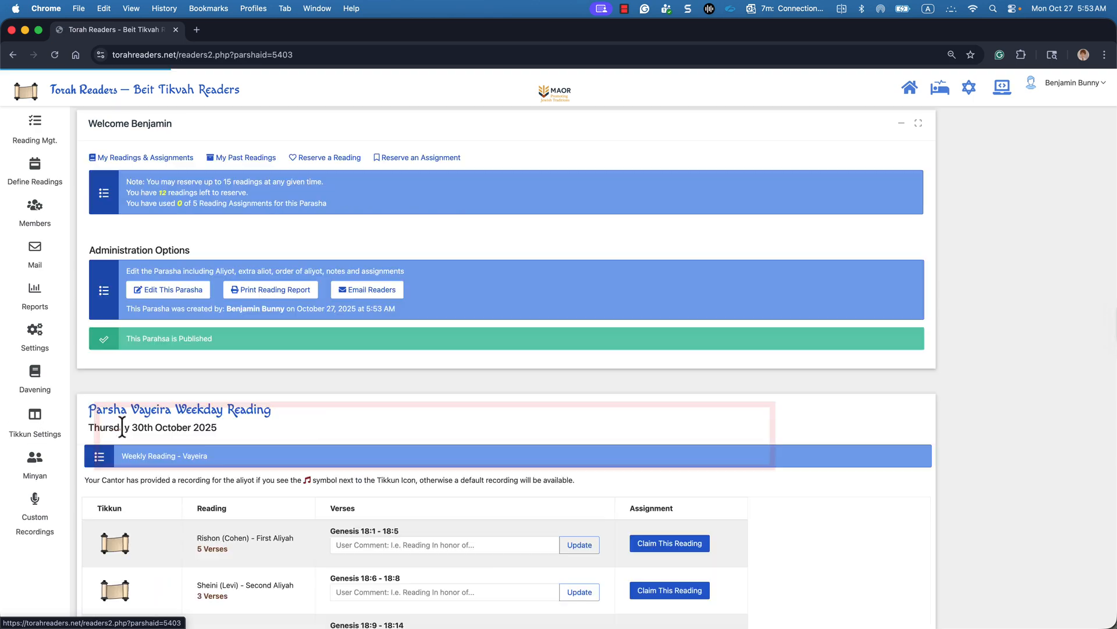
{"action": "scroll", "coordinate": [168, 429], "scroll_direction": "down", "scroll_amount": 3}
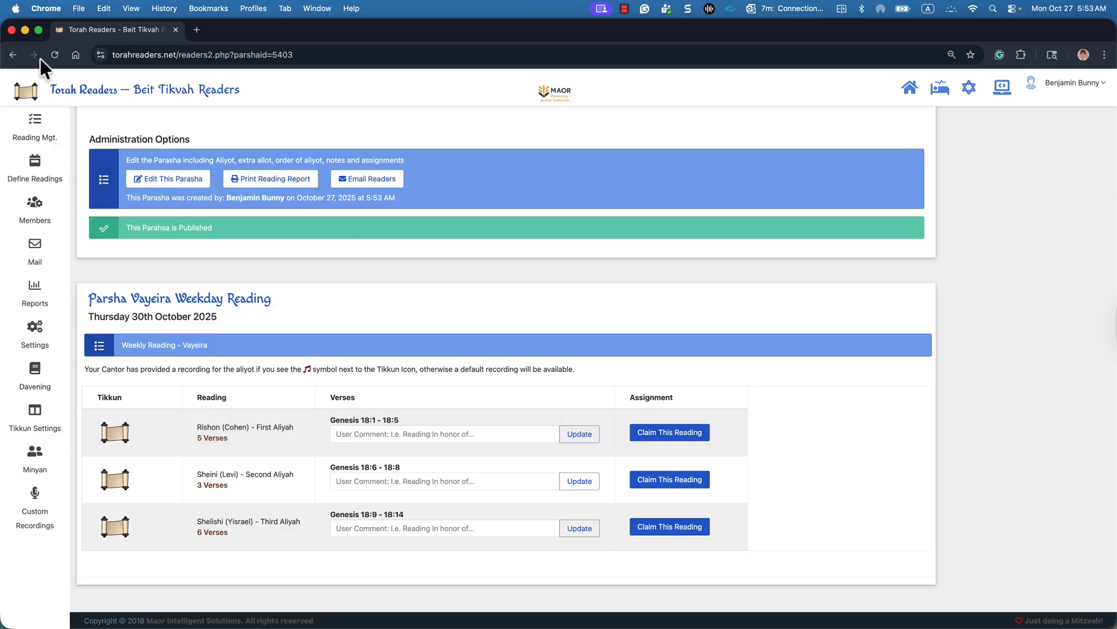
{"action": "left_click", "coordinate": [12, 54]}
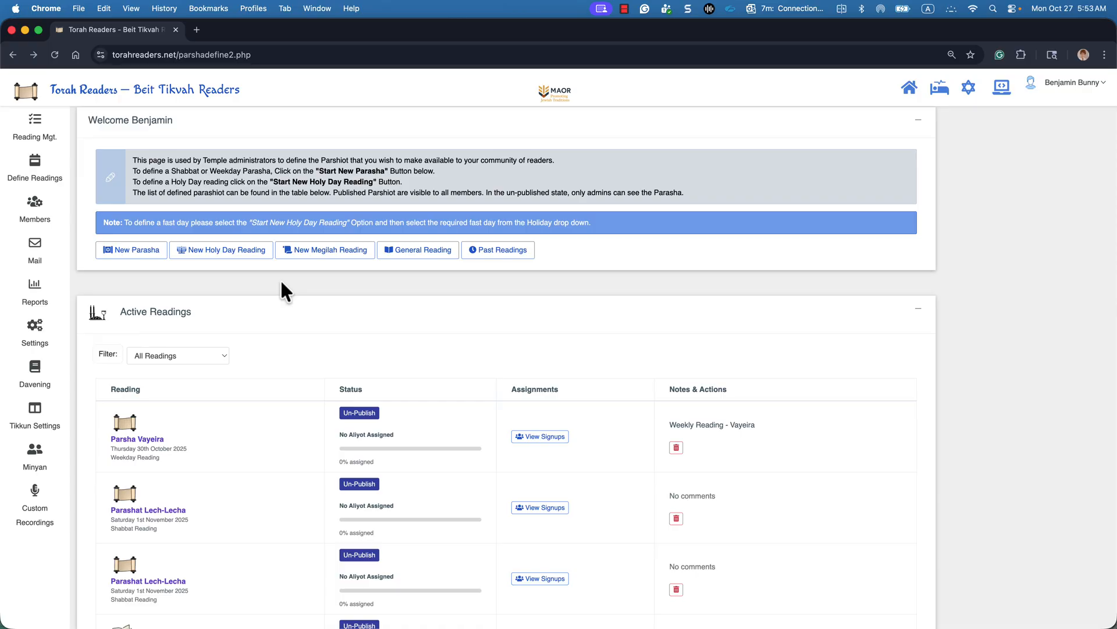
Step: Start a new Holy Day reading, browse the available holidays and choose Yom Kippur Mincha
{"action": "left_click", "coordinate": [236, 253]}
{"action": "left_click", "coordinate": [289, 398]}
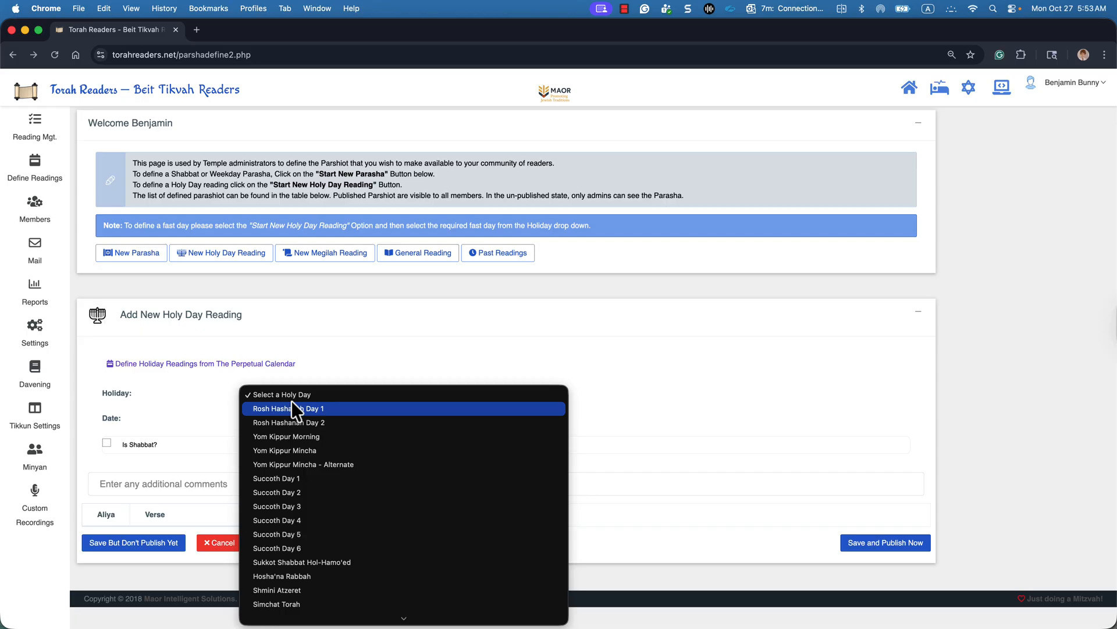
{"action": "scroll", "coordinate": [334, 438], "scroll_direction": "down", "scroll_amount": 5}
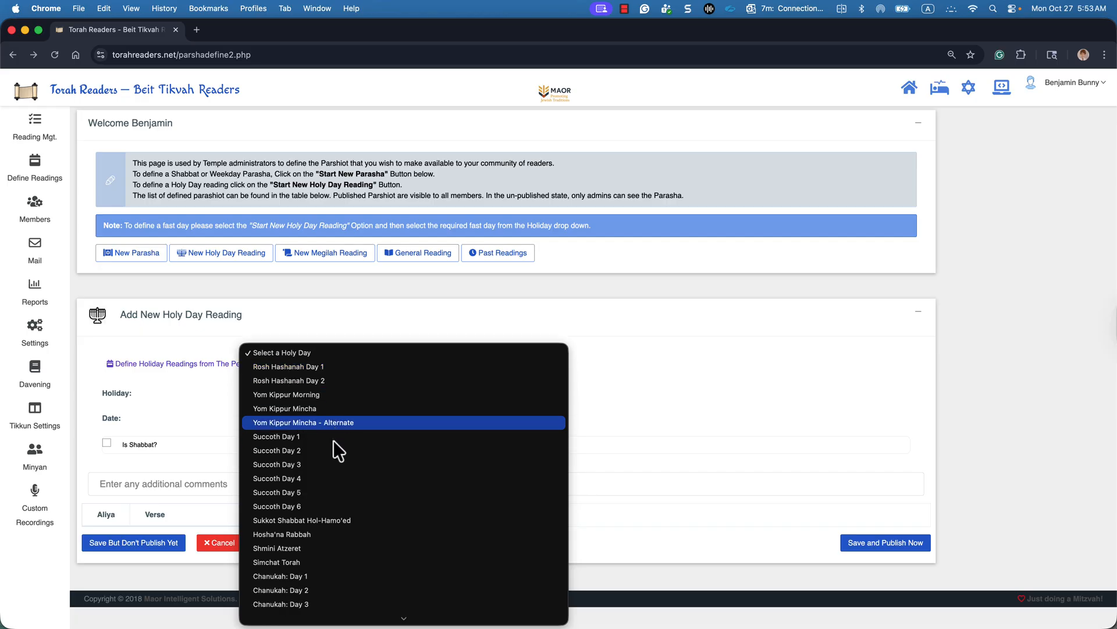
{"action": "scroll", "coordinate": [333, 439], "scroll_direction": "down", "scroll_amount": 5}
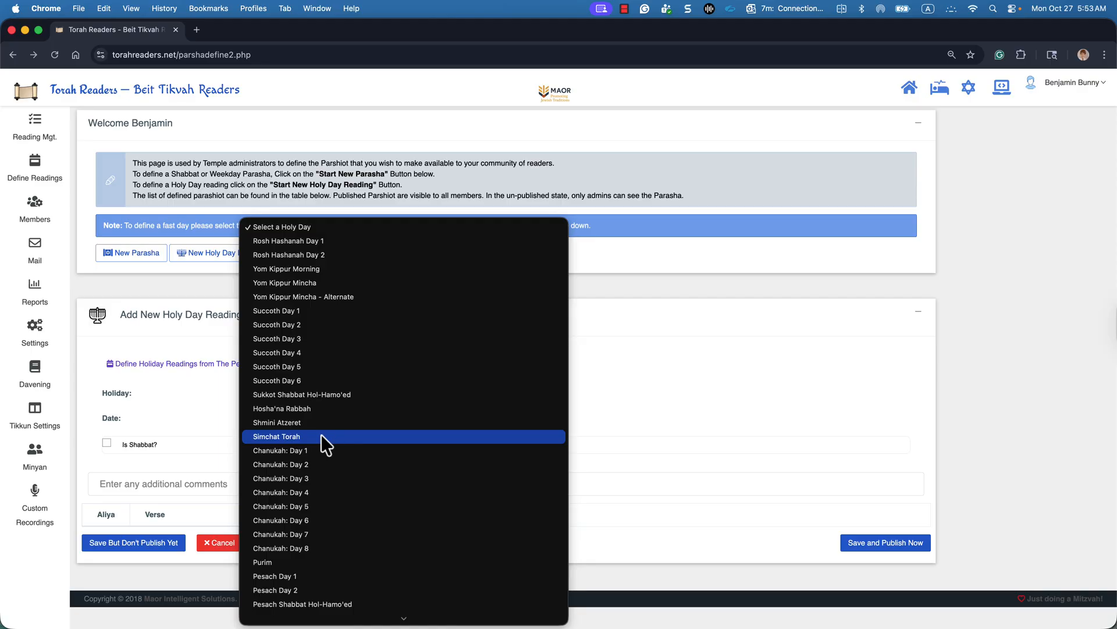
{"action": "scroll", "coordinate": [320, 434], "scroll_direction": "down", "scroll_amount": 5}
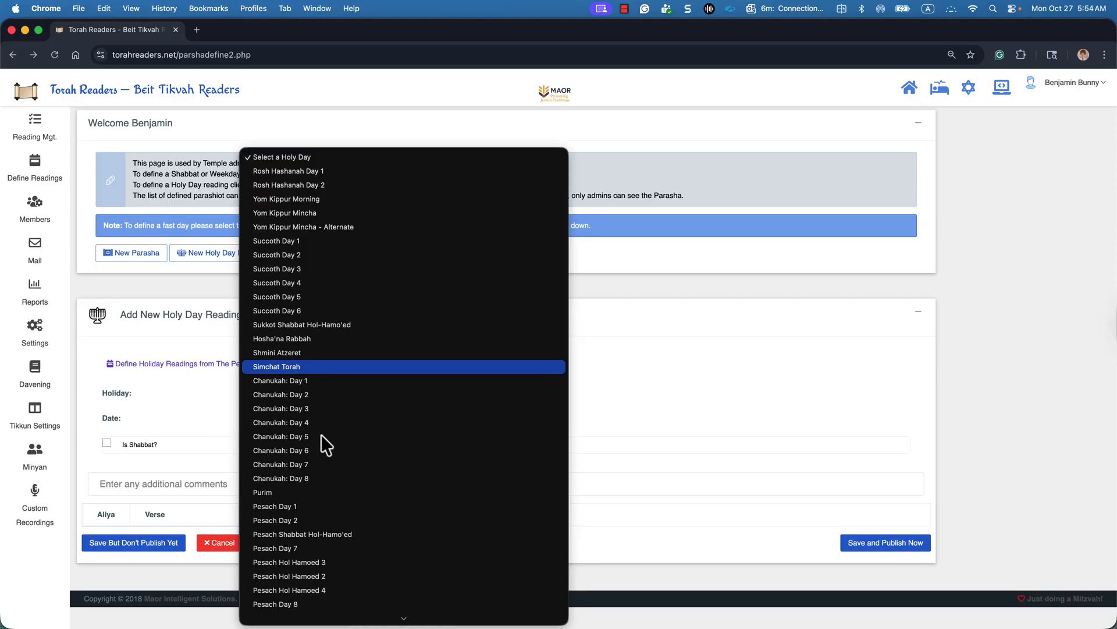
{"action": "scroll", "coordinate": [320, 435], "scroll_direction": "down", "scroll_amount": 3}
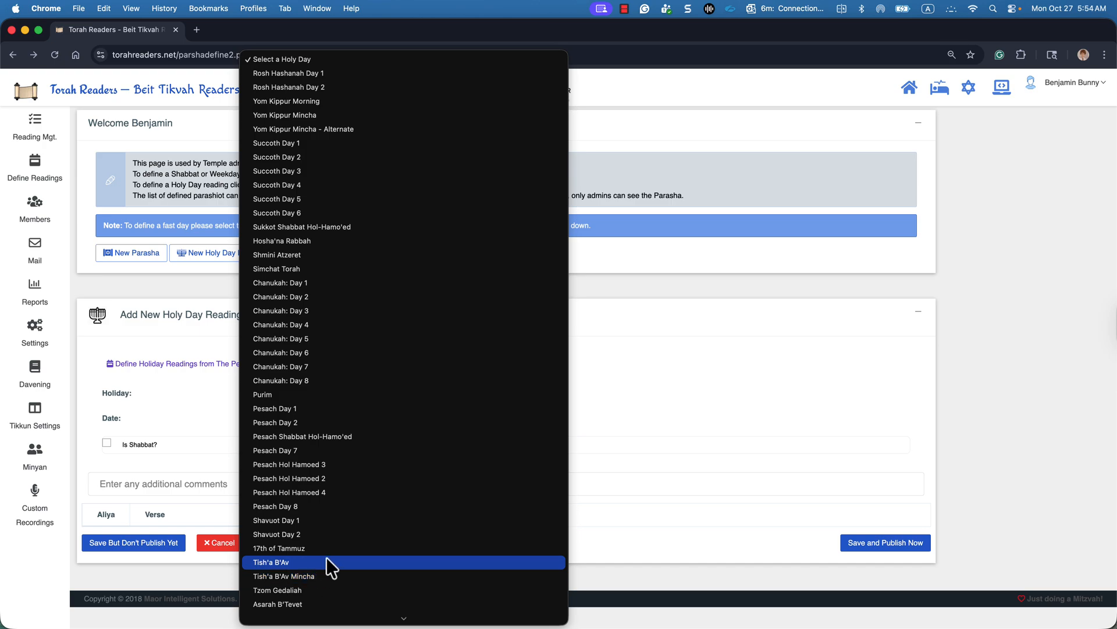
{"action": "left_click", "coordinate": [313, 117]}
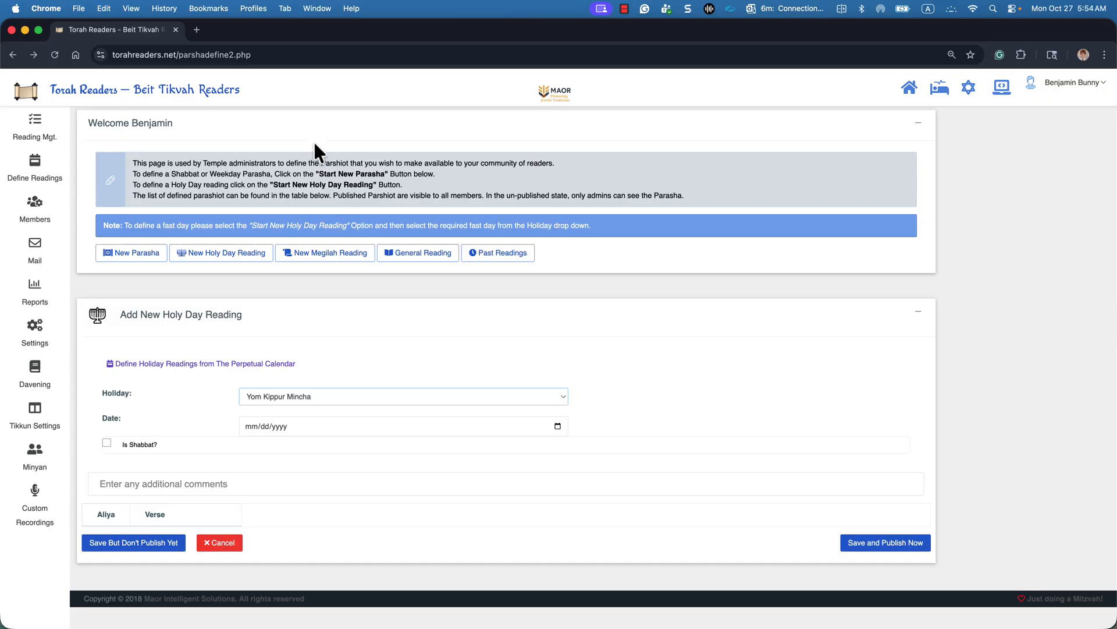
Step: Look over the aliyot and verses of Yom Kippur Mincha and quit the Holy Day reading without saving
{"action": "scroll", "coordinate": [307, 374], "scroll_direction": "down", "scroll_amount": 3}
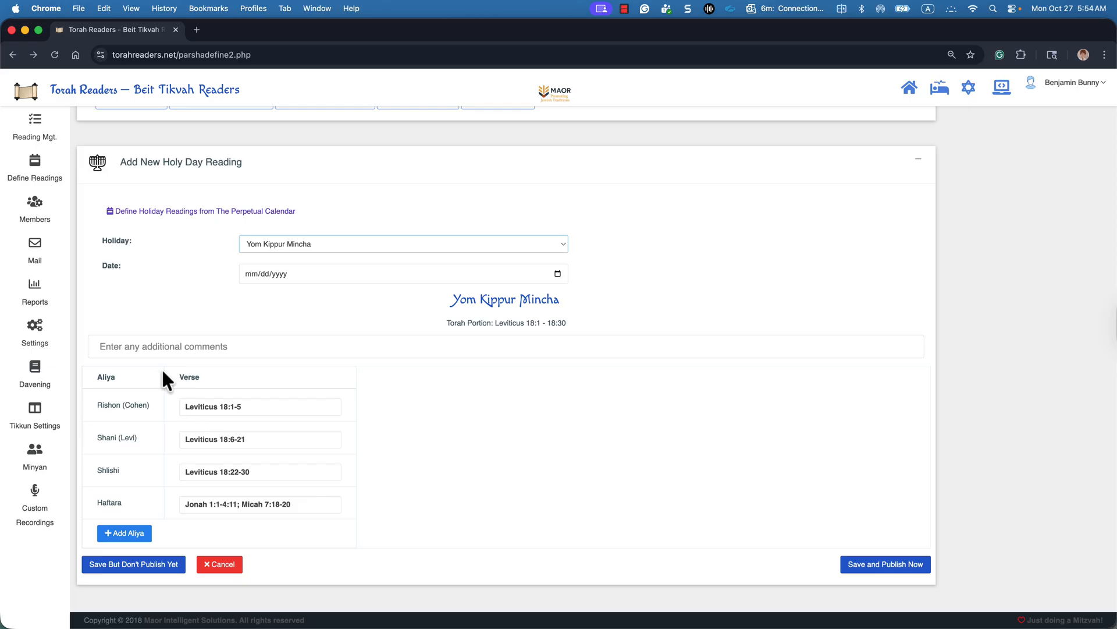
{"action": "left_click", "coordinate": [233, 567]}
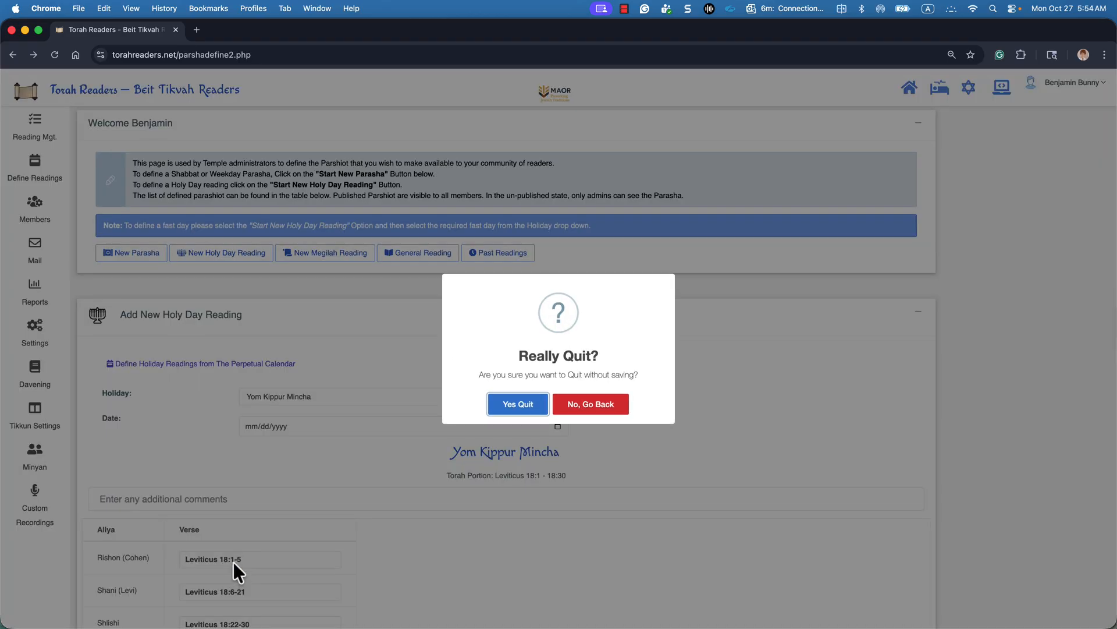
{"action": "left_click", "coordinate": [518, 402]}
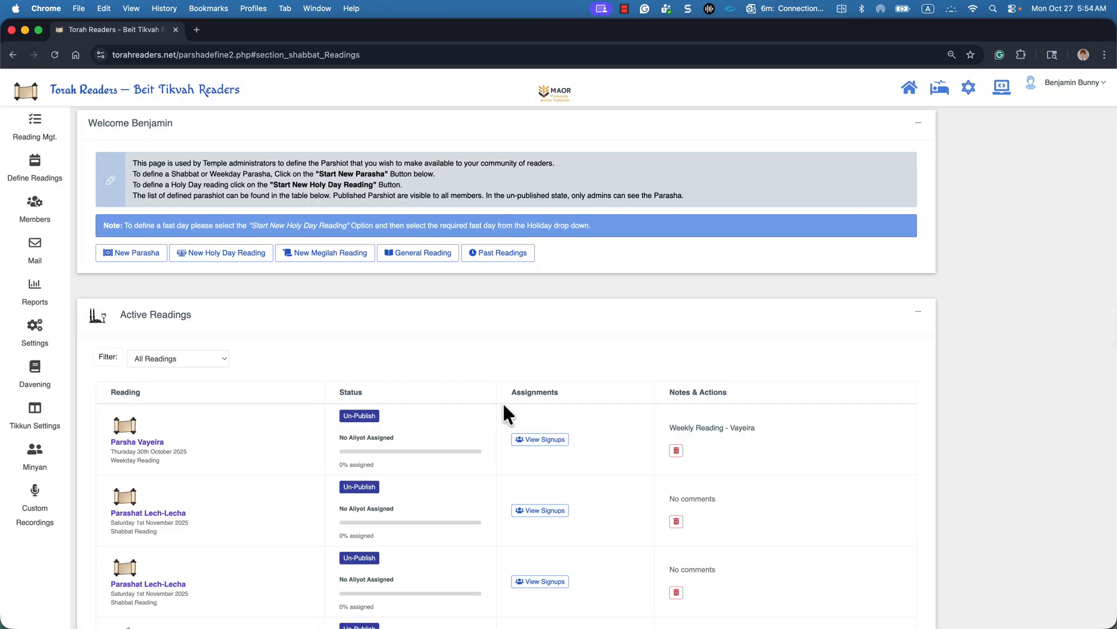
Step: Start a new Megilah reading and choose Esther as the Megilah
{"action": "left_click", "coordinate": [324, 256]}
{"action": "left_click", "coordinate": [336, 359]}
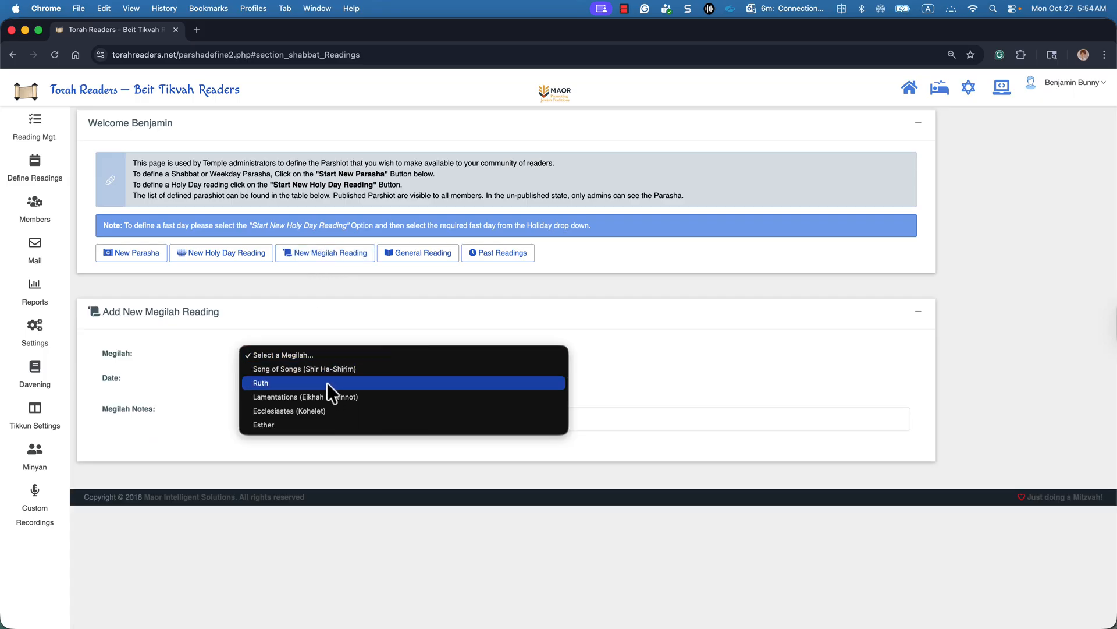
{"action": "left_click", "coordinate": [313, 424]}
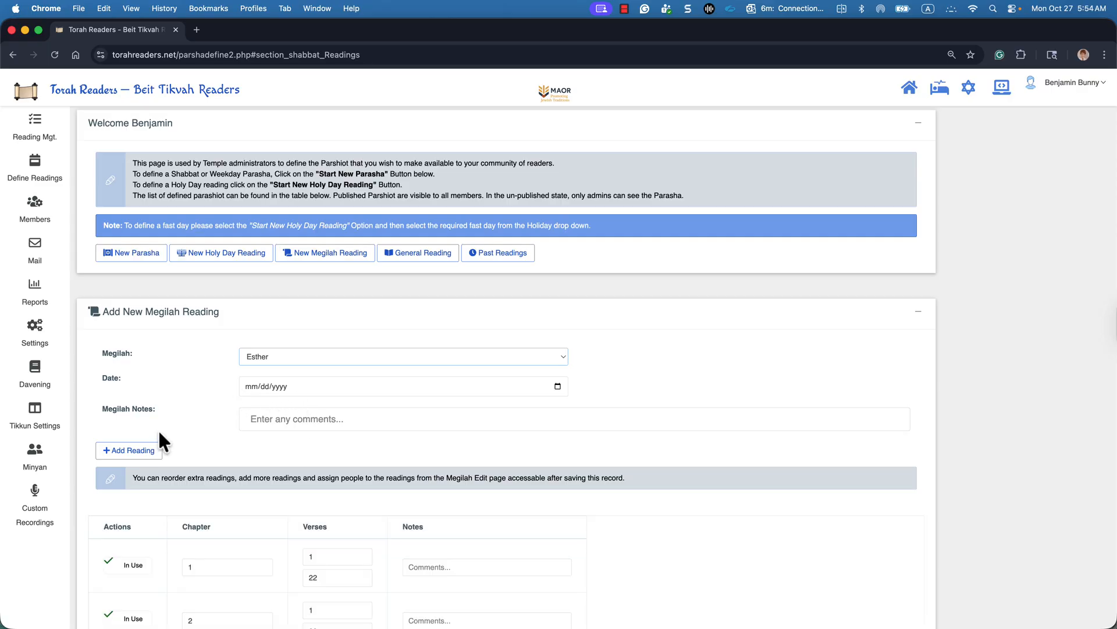
Step: Look over the chapters and verses of the Esther reading and quit it without saving
{"action": "scroll", "coordinate": [159, 424], "scroll_direction": "down", "scroll_amount": 3}
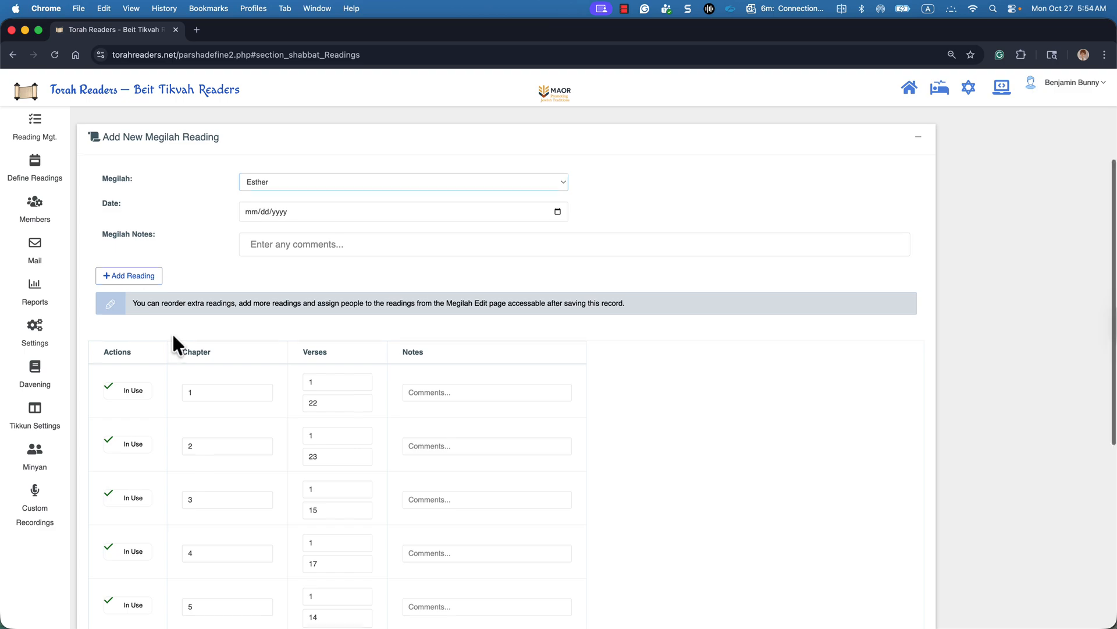
{"action": "scroll", "coordinate": [173, 332], "scroll_direction": "down", "scroll_amount": 2}
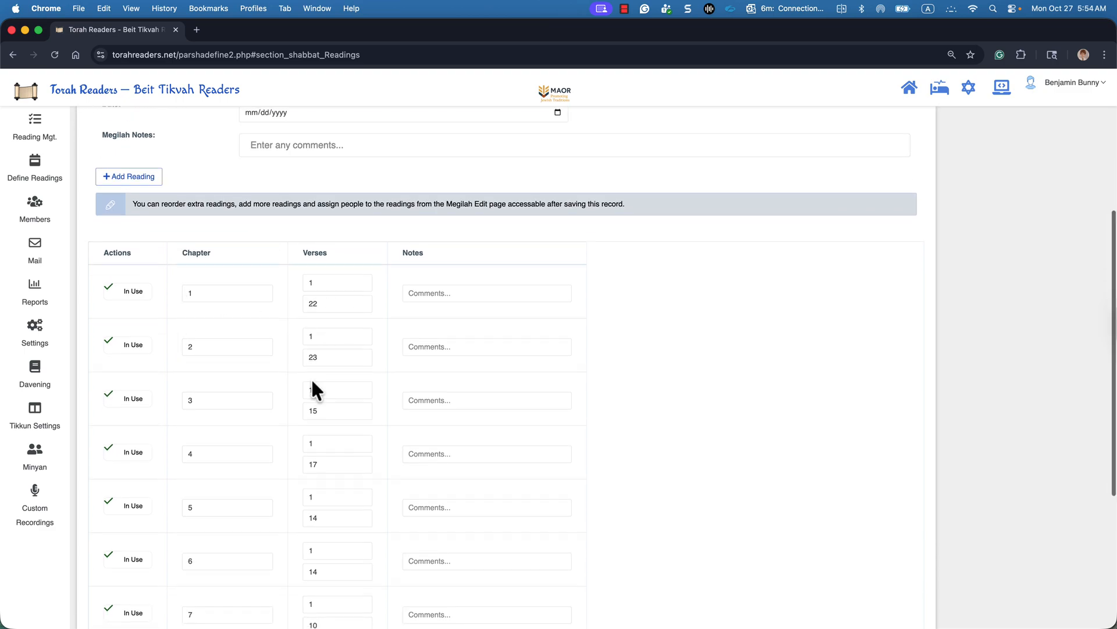
{"action": "scroll", "coordinate": [314, 384], "scroll_direction": "down", "scroll_amount": 5}
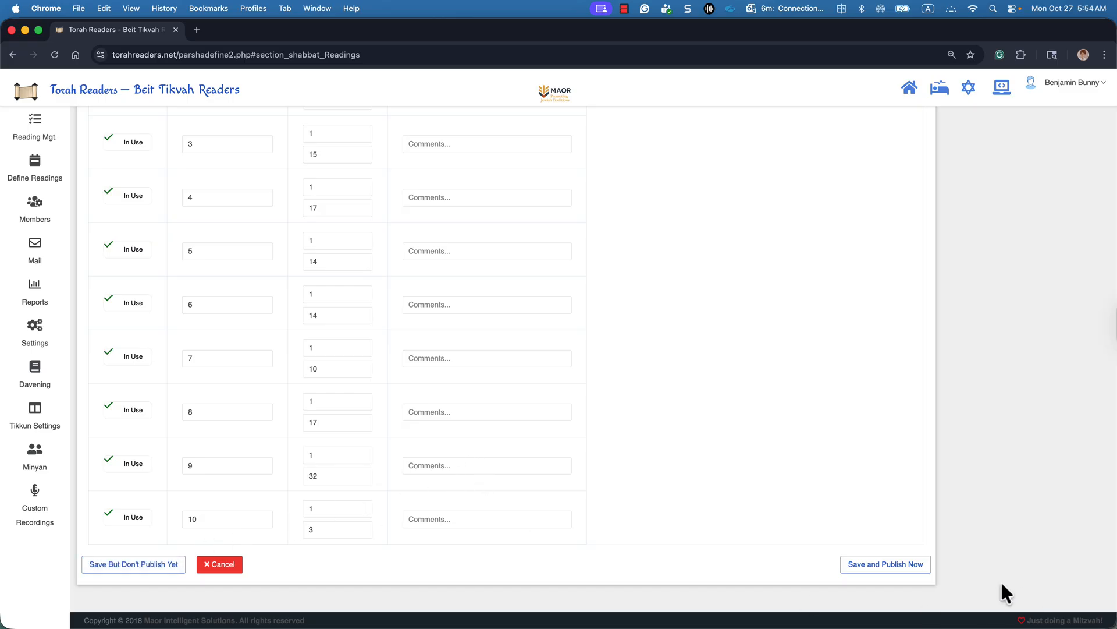
{"action": "left_click", "coordinate": [219, 564]}
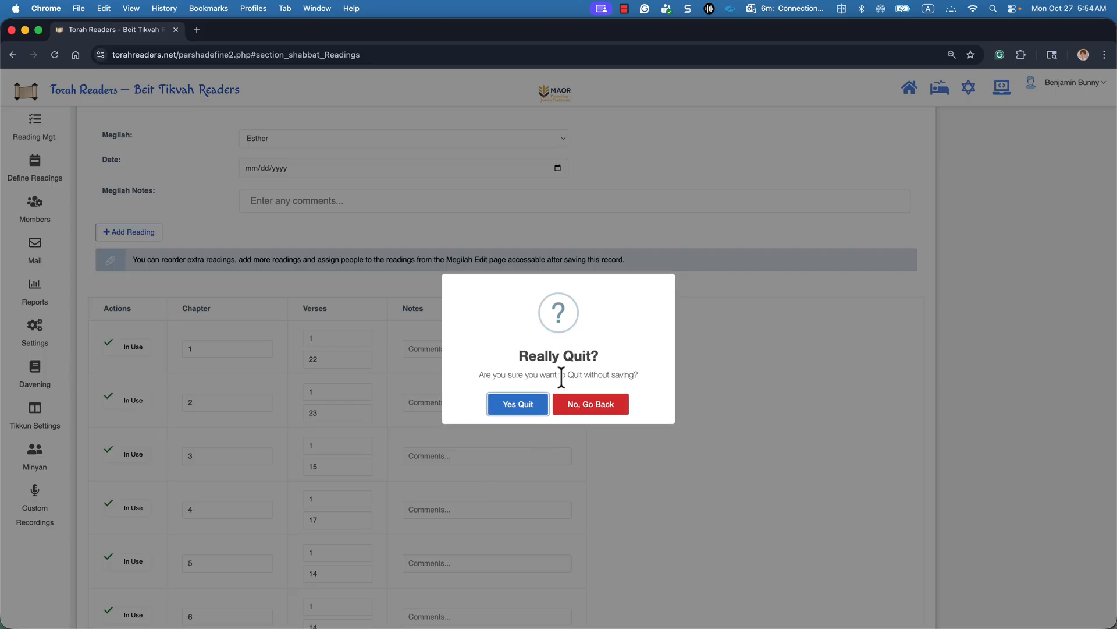
{"action": "left_click", "coordinate": [529, 407]}
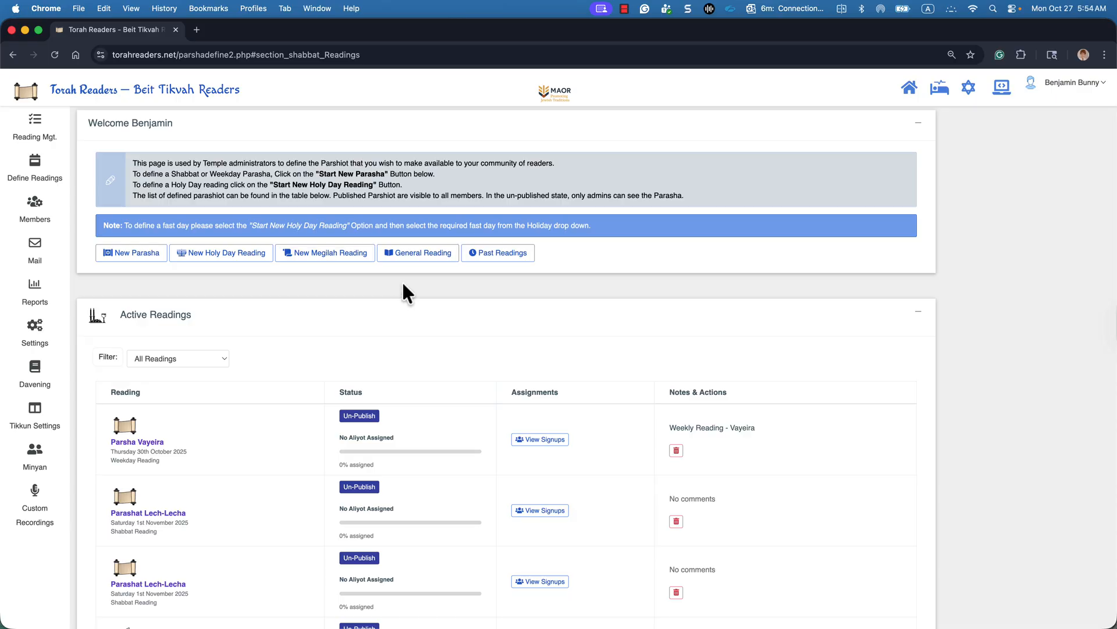
Step: Start a General reading, name the service Youth Service and set the number of aliyot to 3
{"action": "left_click", "coordinate": [421, 256]}
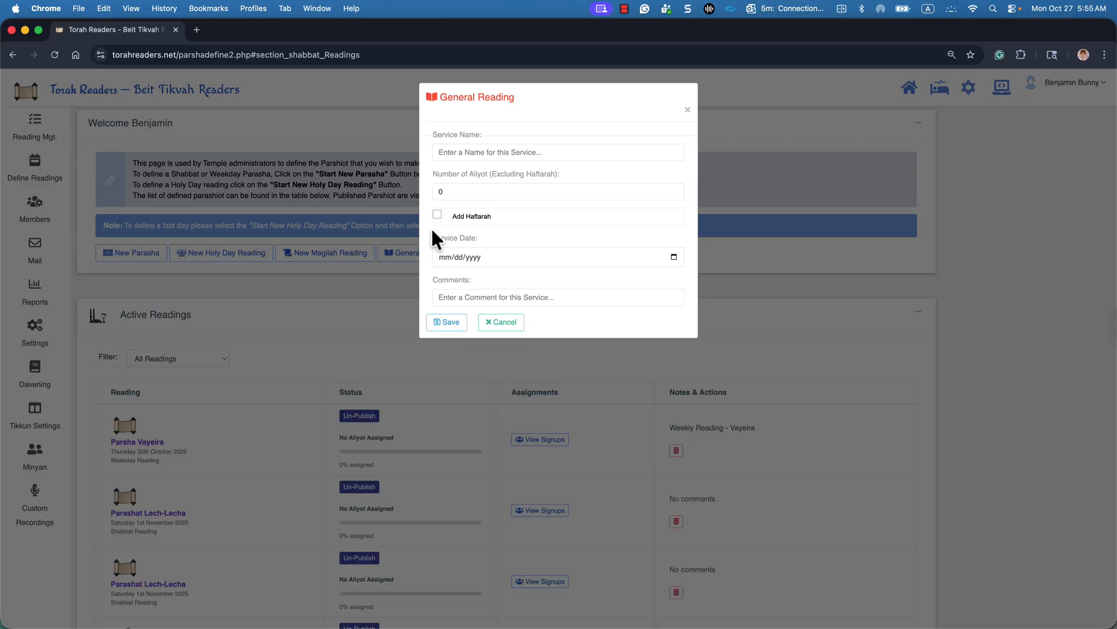
{"action": "left_click", "coordinate": [451, 153]}
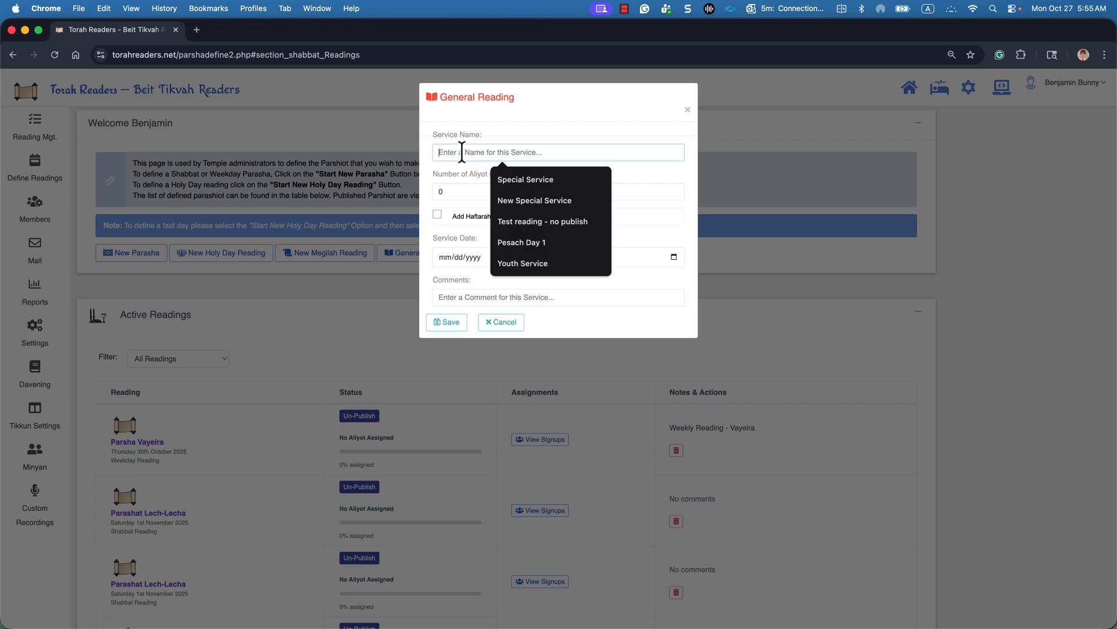
{"action": "left_click", "coordinate": [536, 263]}
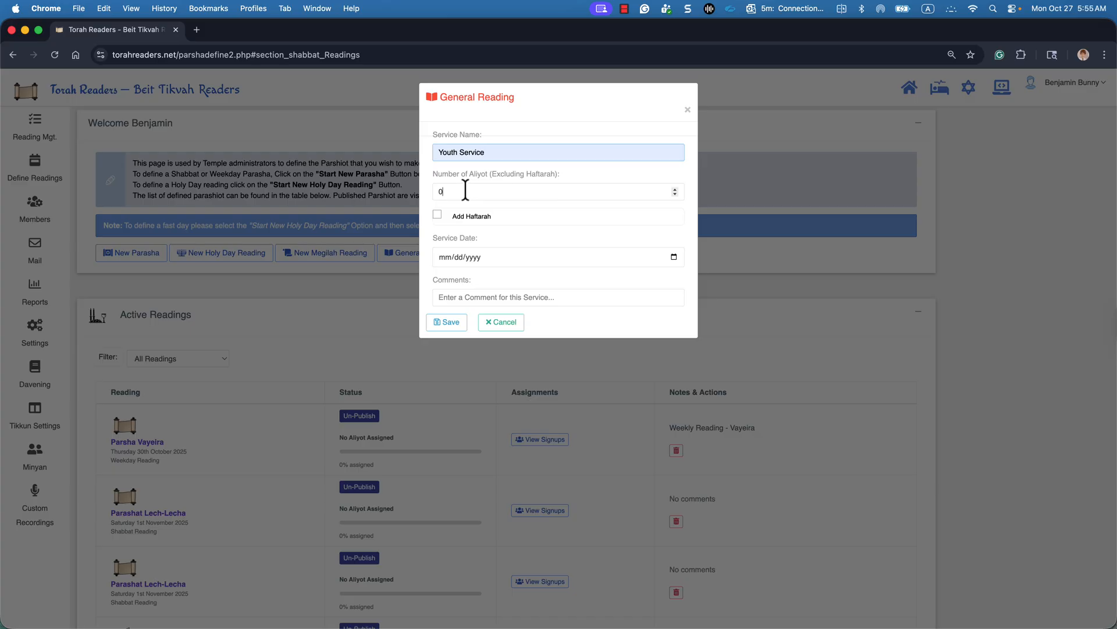
{"action": "left_click_drag", "start_coordinate": [465, 191], "coordinate": [436, 190]}
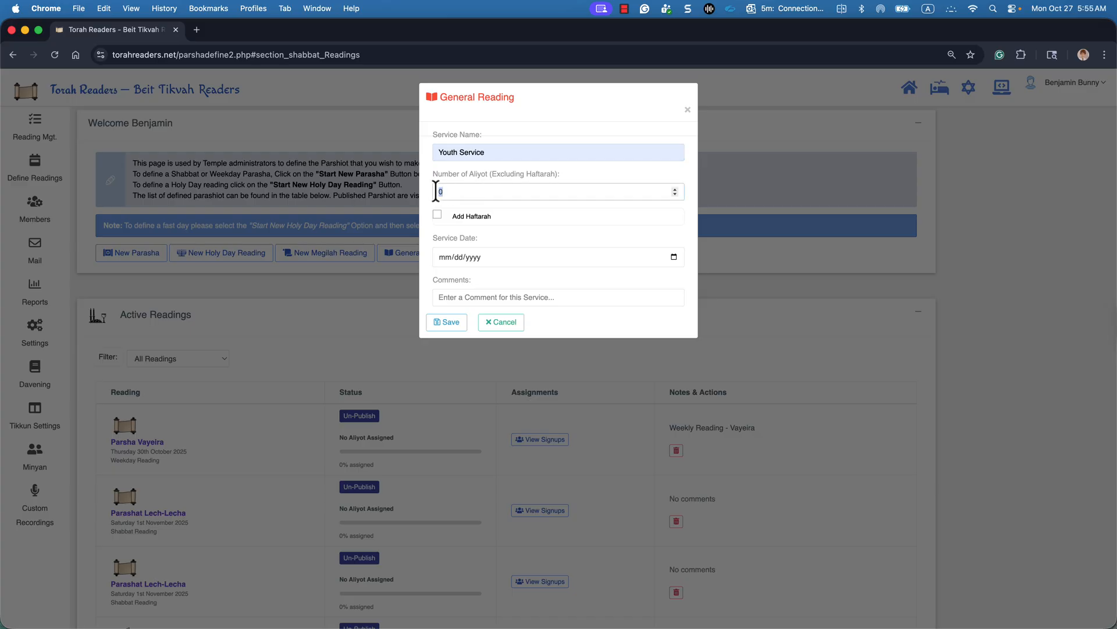
{"action": "type", "text": "3"}
Step: Set the service date to 11/08/2025, enter the comment "Monthly Youth service" and save the General reading details
{"action": "left_click", "coordinate": [674, 257]}
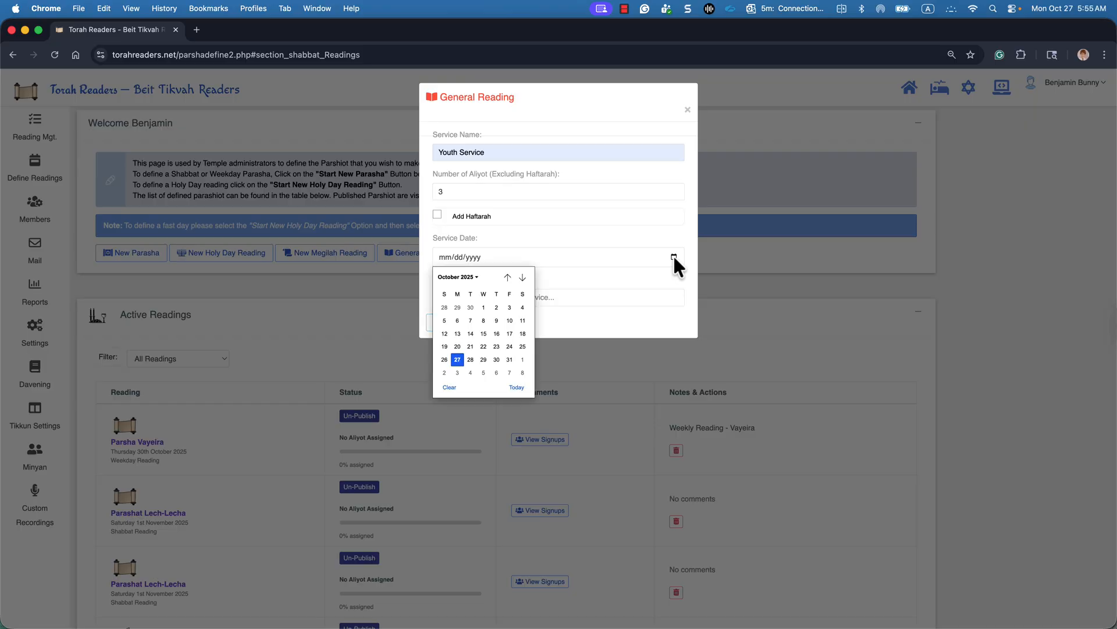
{"action": "left_click", "coordinate": [523, 366]}
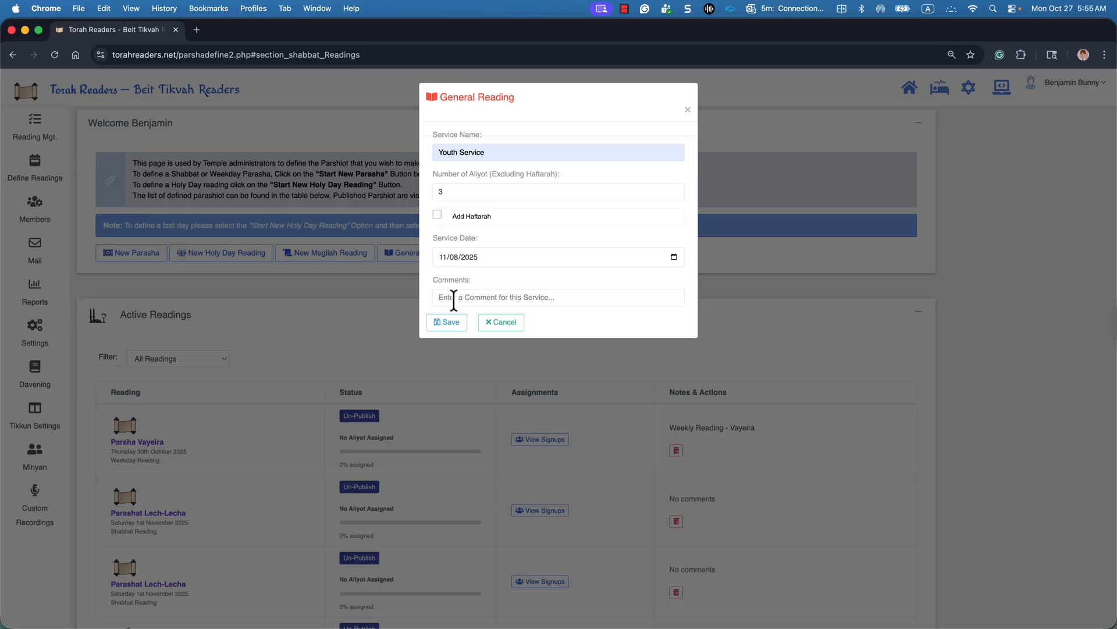
{"action": "left_click", "coordinate": [454, 298]}
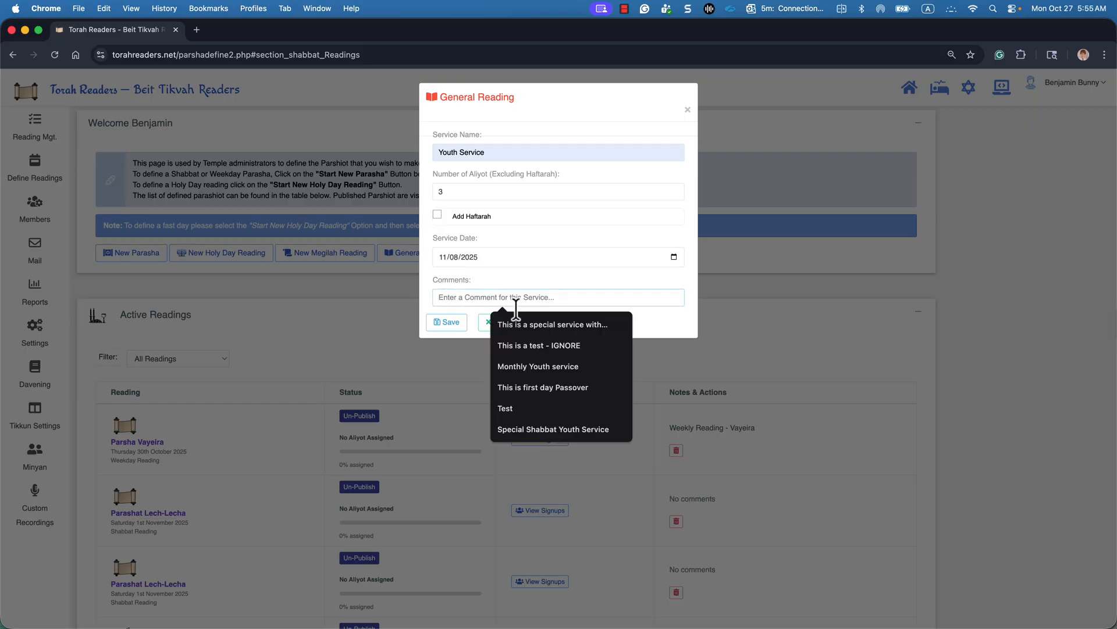
{"action": "left_click", "coordinate": [550, 365]}
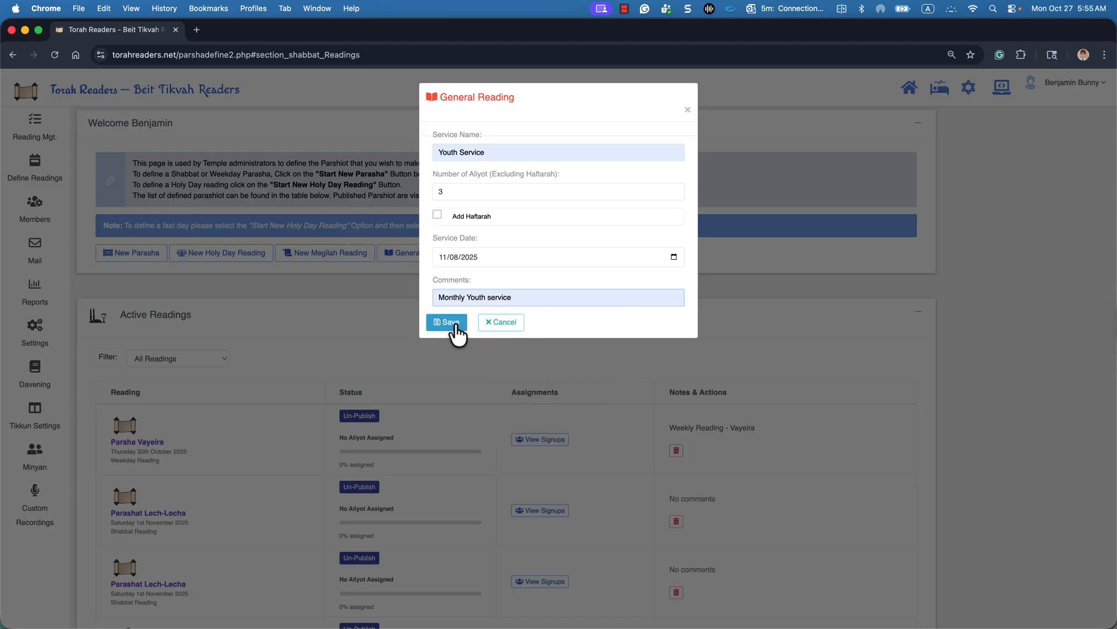
{"action": "left_click", "coordinate": [460, 325]}
Step: Name the three aliyot of the Youth Service First Aliyah, Second Aliya and third aliaya
{"action": "scroll", "coordinate": [394, 334], "scroll_direction": "down", "scroll_amount": 4}
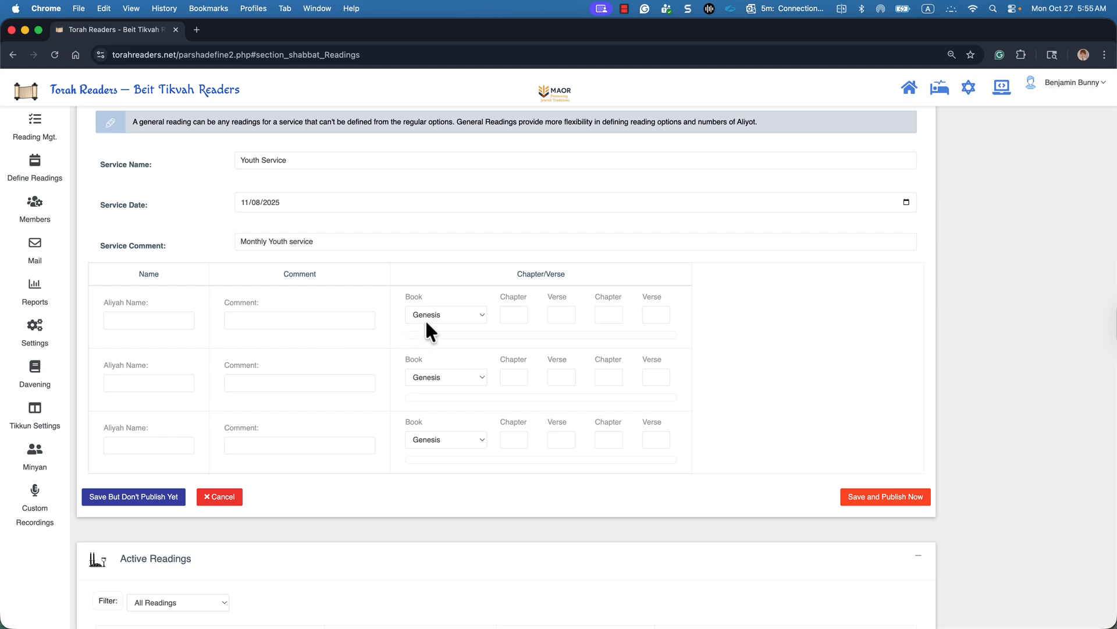
{"action": "left_click", "coordinate": [156, 320]}
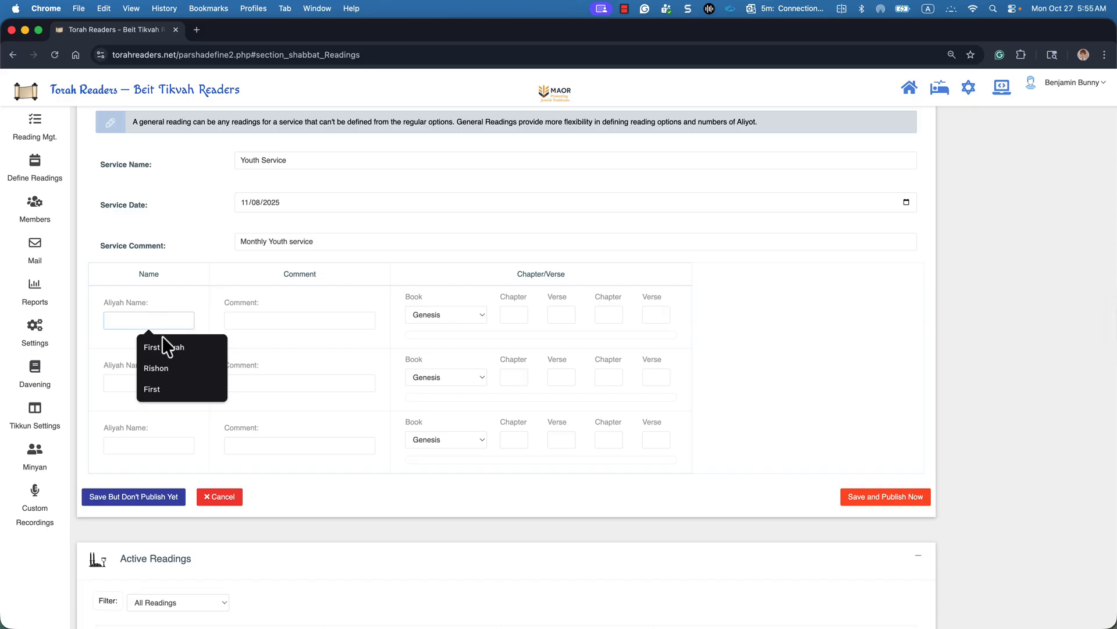
{"action": "left_click", "coordinate": [165, 347]}
{"action": "left_click", "coordinate": [134, 387]}
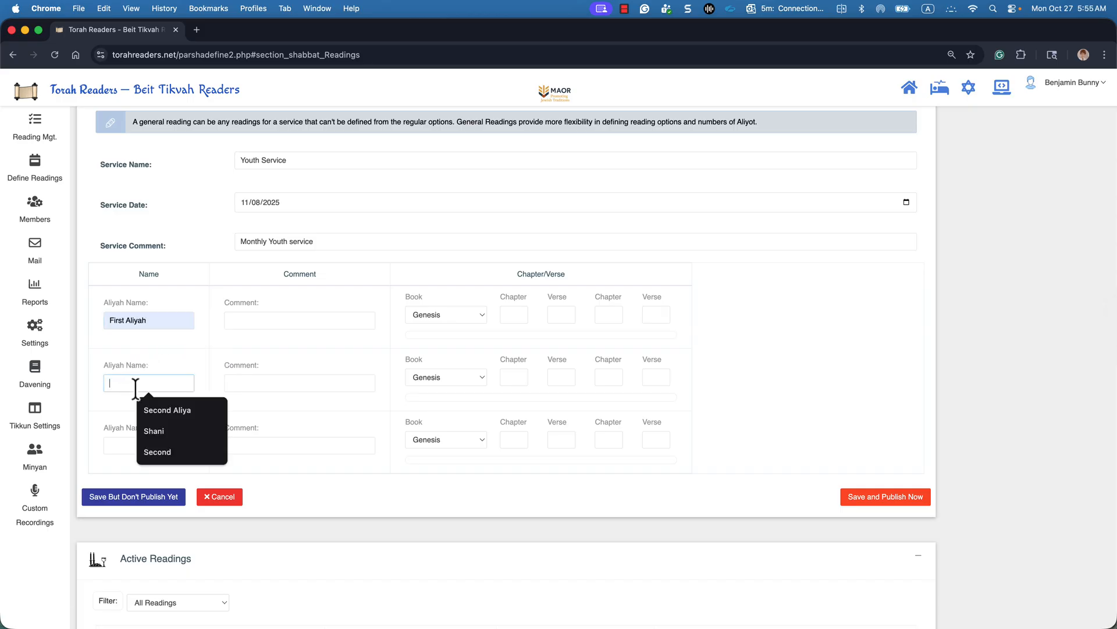
{"action": "left_click", "coordinate": [167, 411]}
{"action": "left_click", "coordinate": [122, 446]}
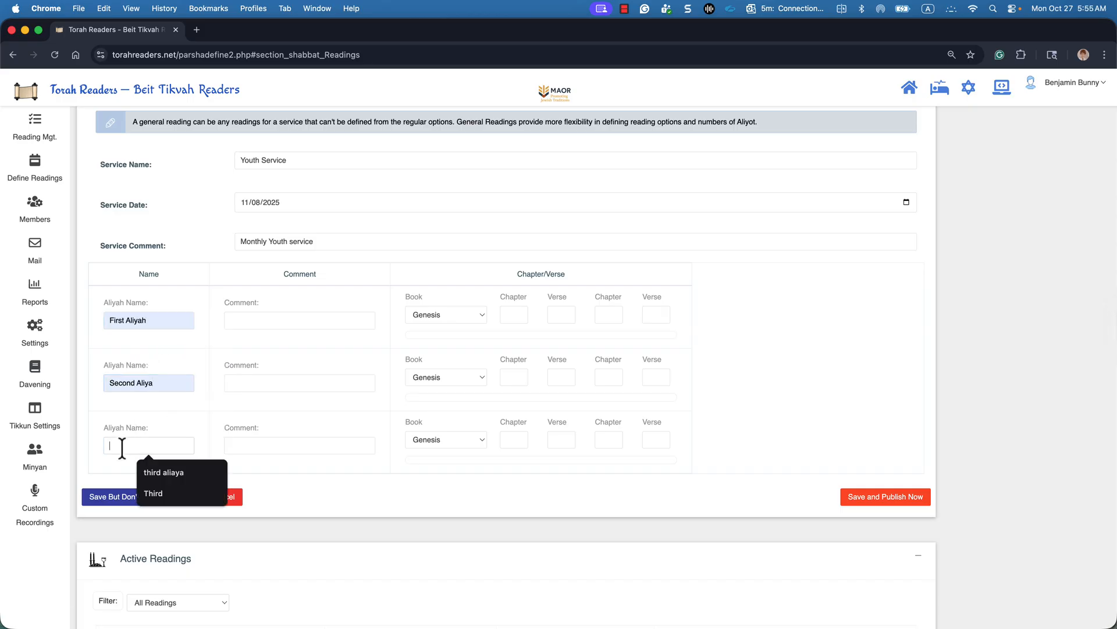
{"action": "left_click", "coordinate": [174, 476]}
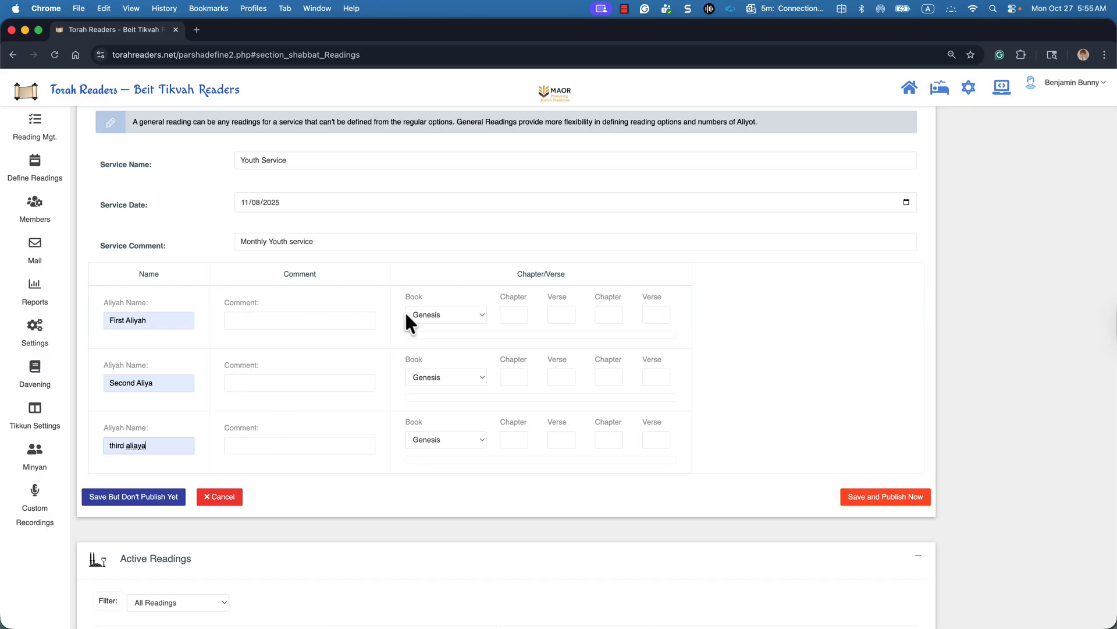
Step: Set the first aliyah's verses to Exodus 1:1 through 1:4
{"action": "left_click", "coordinate": [506, 313]}
{"action": "left_click", "coordinate": [468, 312]}
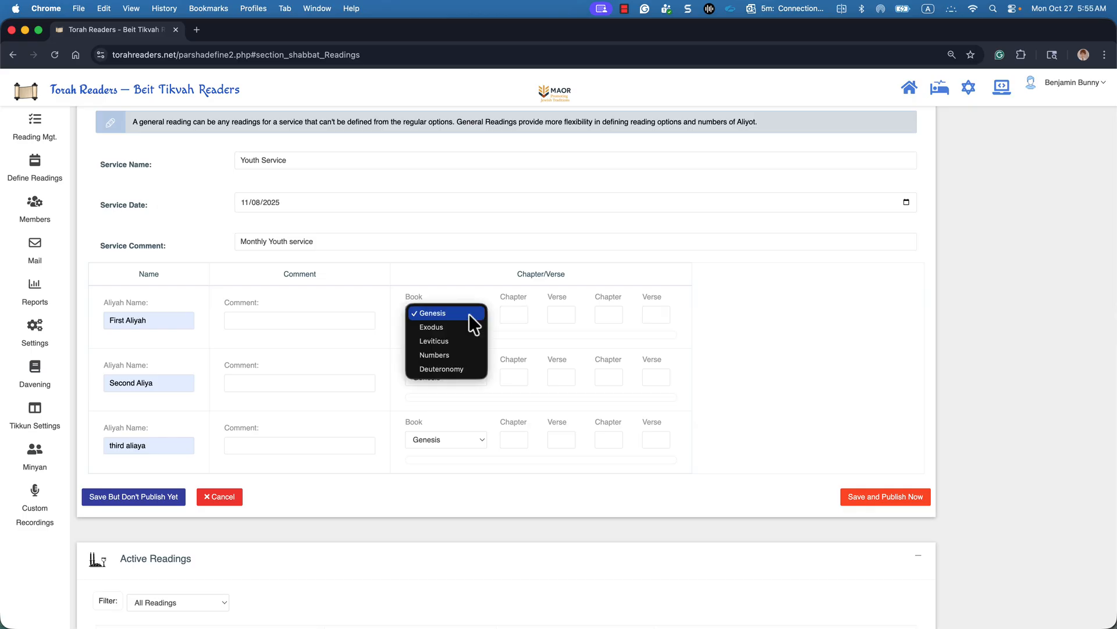
{"action": "left_click", "coordinate": [468, 325]}
{"action": "left_click", "coordinate": [511, 312]}
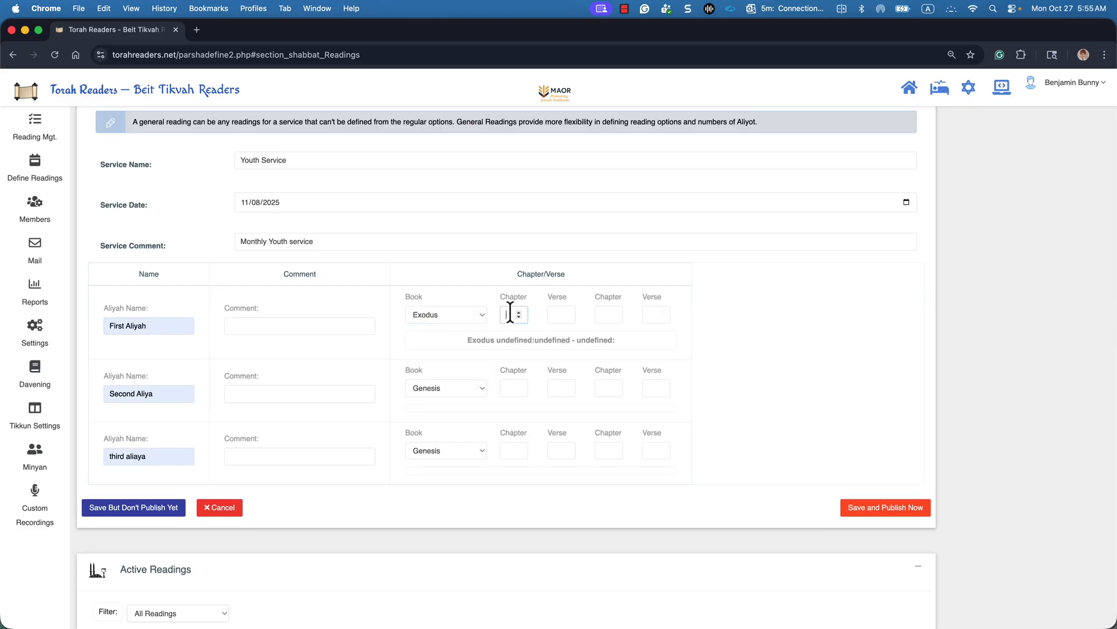
{"action": "type", "text": "1"}
{"action": "left_click", "coordinate": [550, 314]}
{"action": "type", "text": "1"}
{"action": "left_click", "coordinate": [599, 315]}
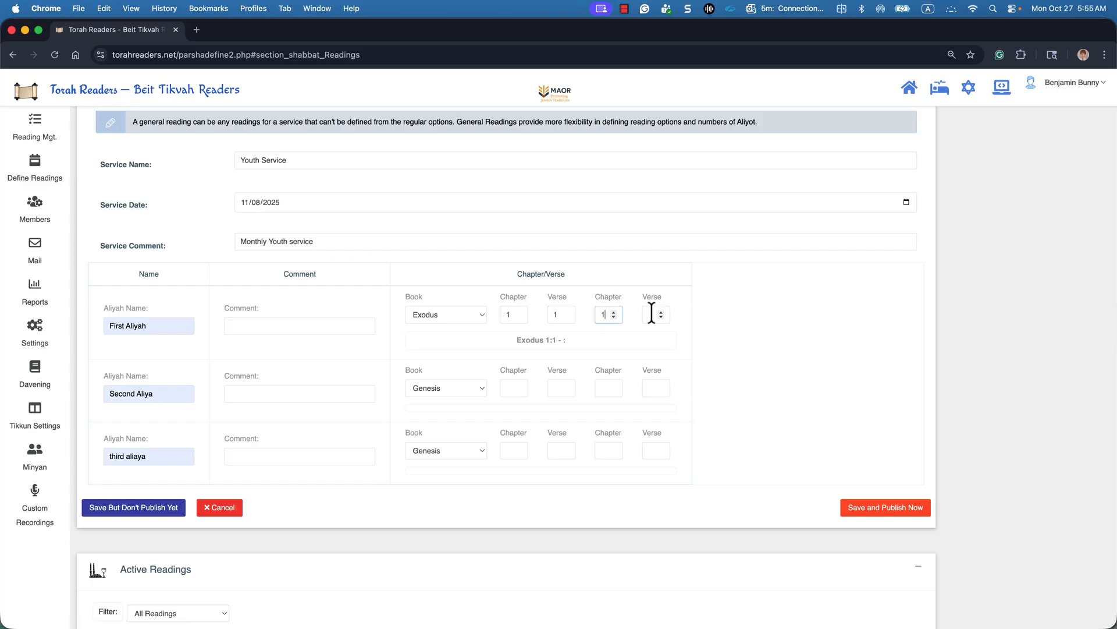
{"action": "type", "text": "1"}
{"action": "left_click", "coordinate": [653, 315]}
{"action": "type", "text": "4"}
Step: Set the second aliyah's verses to Exodus 1:5 through 1:8
{"action": "left_click", "coordinate": [458, 389]}
{"action": "left_click", "coordinate": [449, 402]}
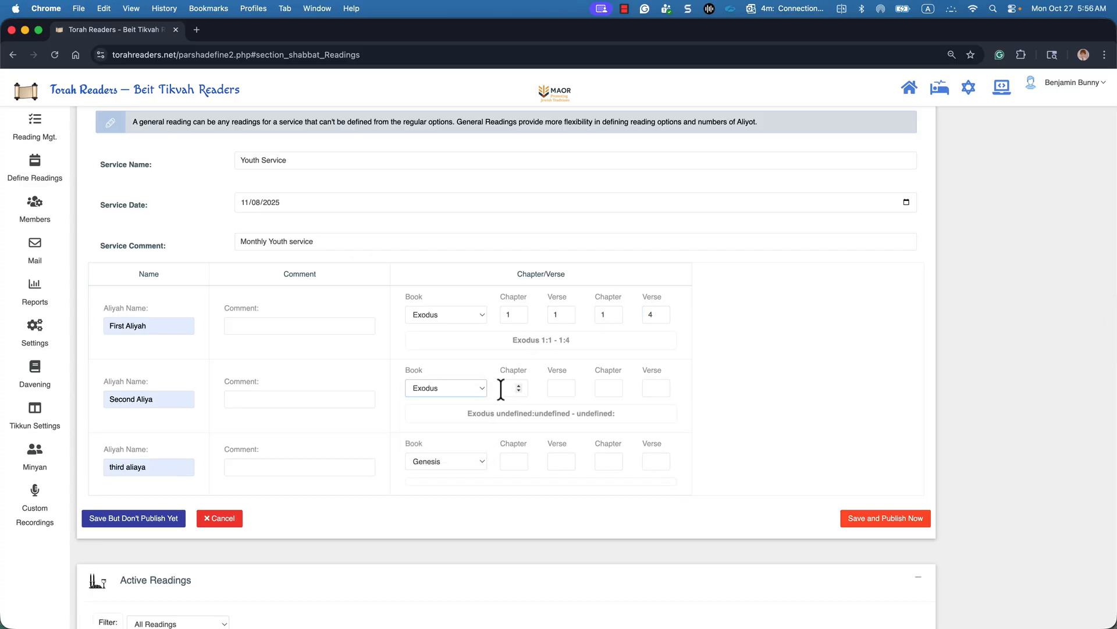
{"action": "left_click", "coordinate": [502, 389]}
{"action": "type", "text": "1"}
{"action": "left_click", "coordinate": [560, 389]}
{"action": "type", "text": "5"}
{"action": "left_click", "coordinate": [599, 387]}
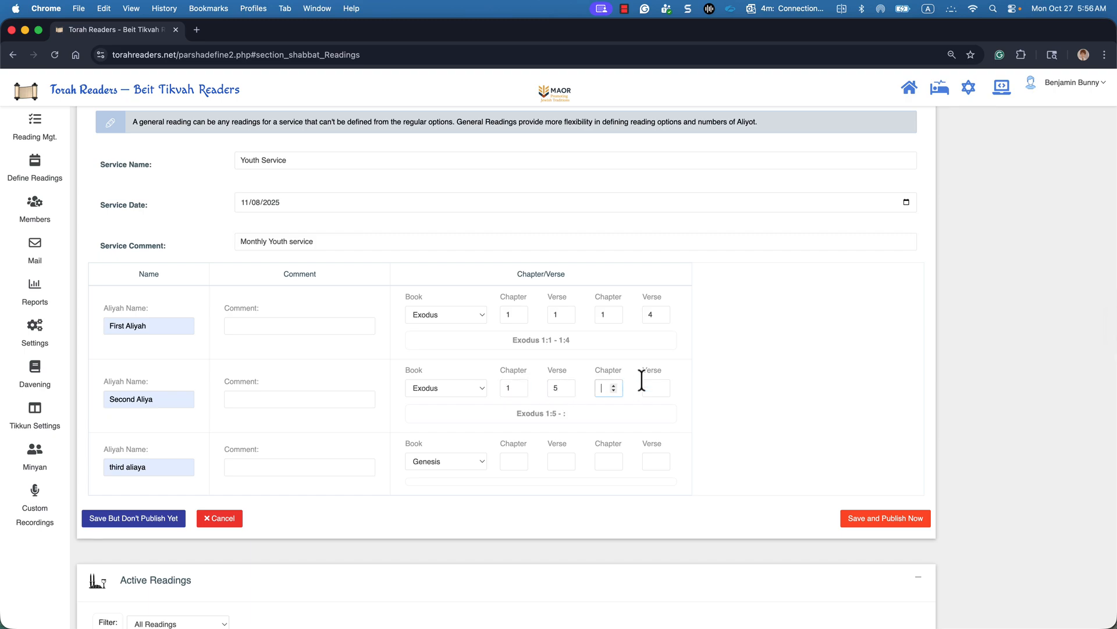
{"action": "type", "text": "1"}
{"action": "left_click", "coordinate": [650, 387]}
Step: Fill in the third aliyah's verse range in Exodus starting at 1:9, and save the service without publishing it
{"action": "left_click", "coordinate": [452, 462]}
{"action": "left_click", "coordinate": [466, 472]}
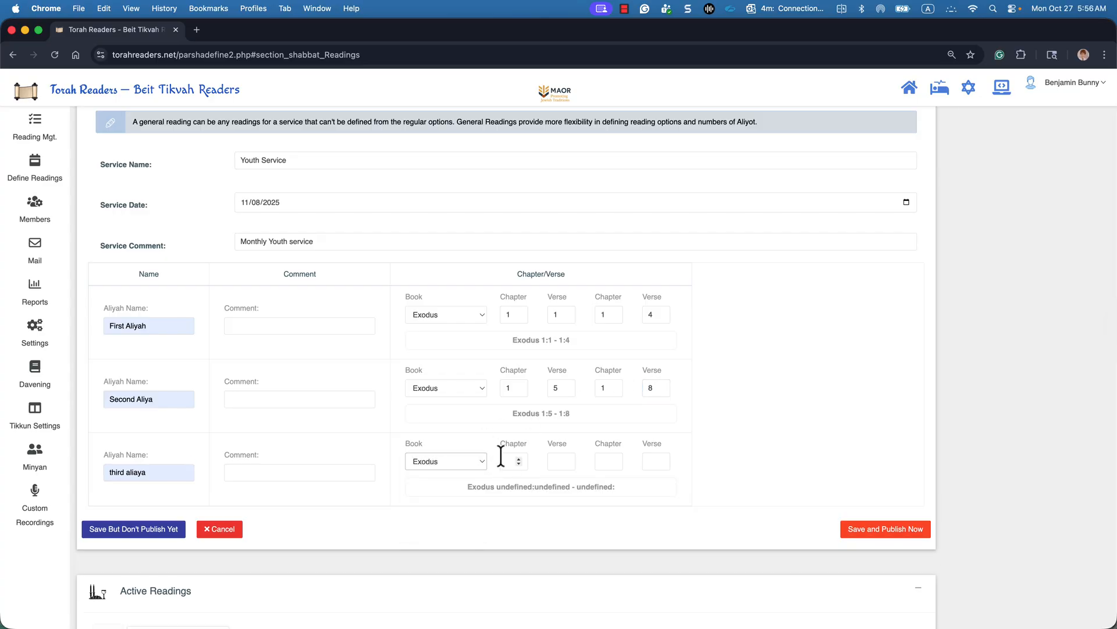
{"action": "left_click", "coordinate": [509, 456]}
{"action": "left_click", "coordinate": [550, 461]}
{"action": "left_click", "coordinate": [600, 462]}
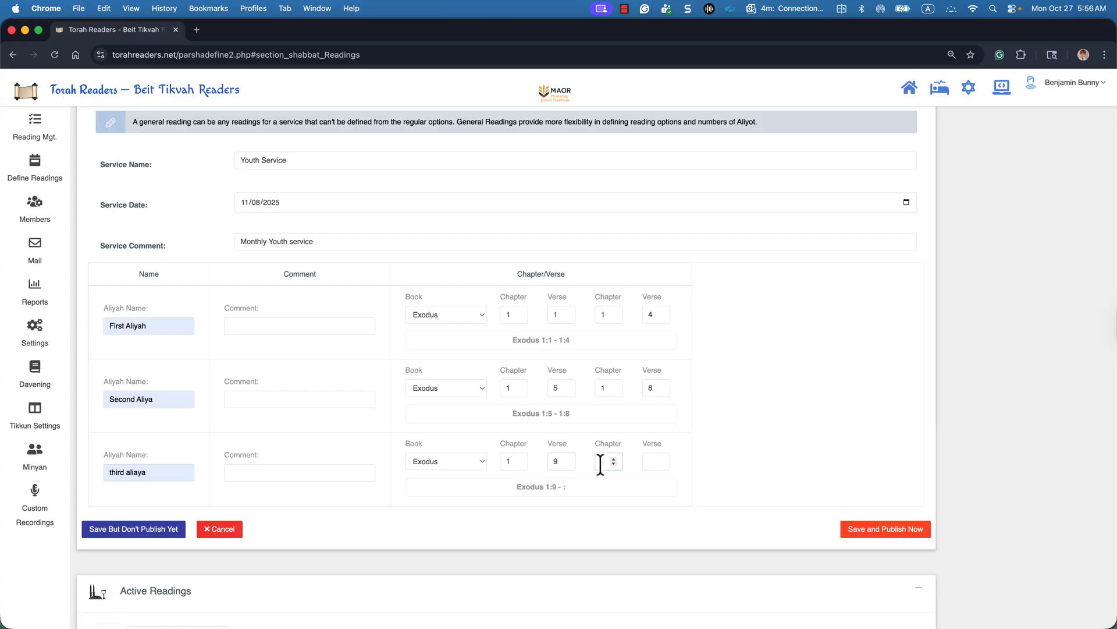
{"action": "left_click", "coordinate": [645, 460]}
{"action": "type", "text": "1"}
{"action": "left_click", "coordinate": [152, 539]}
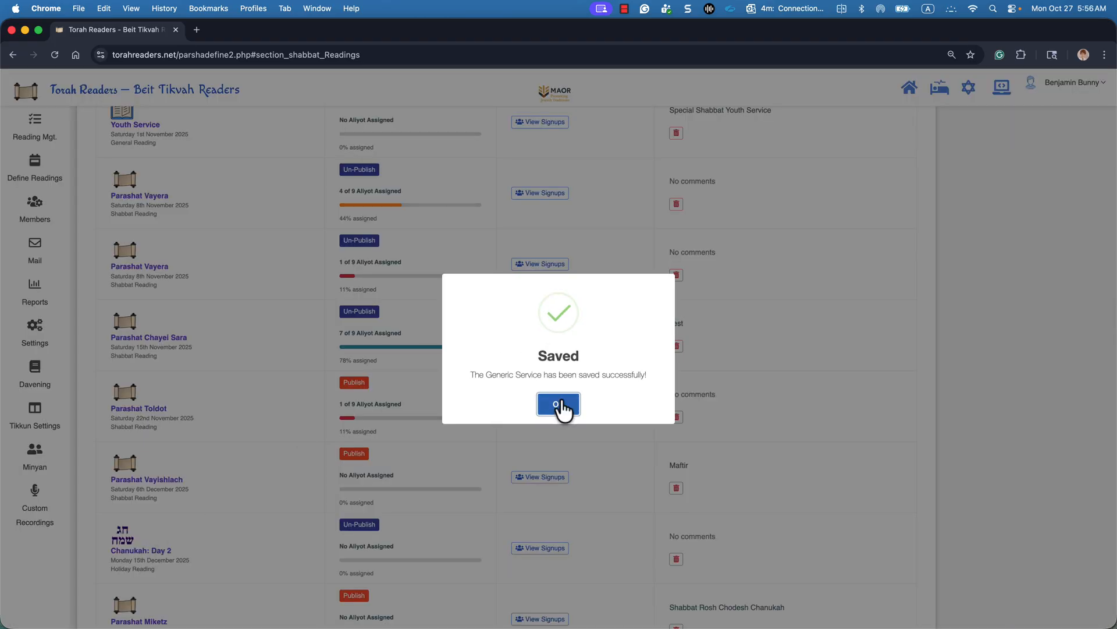
{"action": "left_click", "coordinate": [560, 403]}
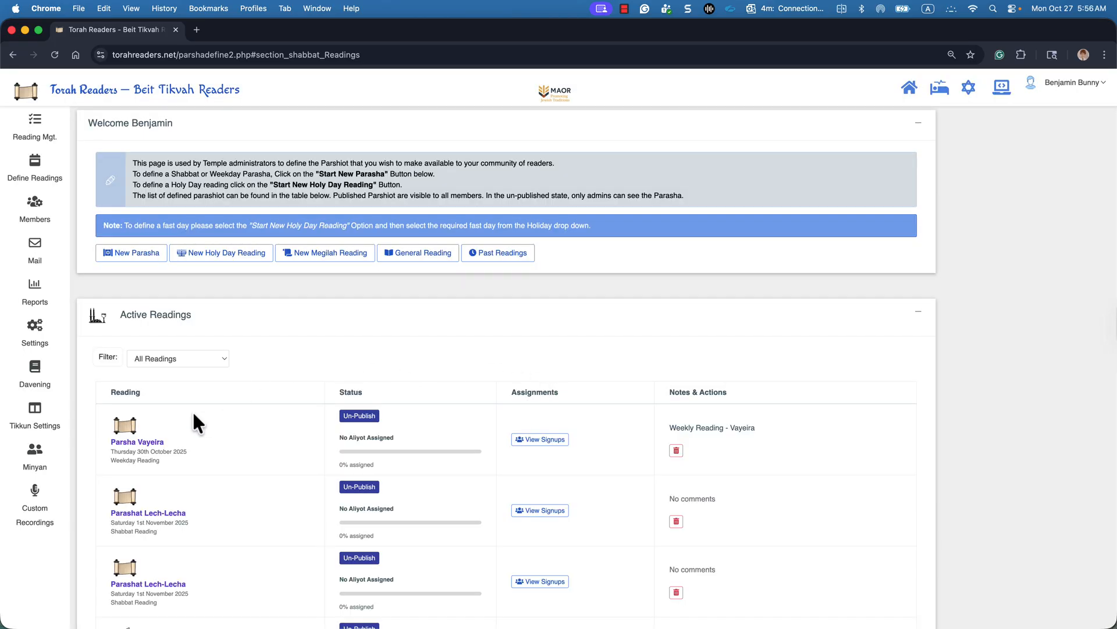
Step: Look through the whole list of active readings, checking the reading type given under each entry
{"action": "scroll", "coordinate": [192, 409], "scroll_direction": "down", "scroll_amount": 5}
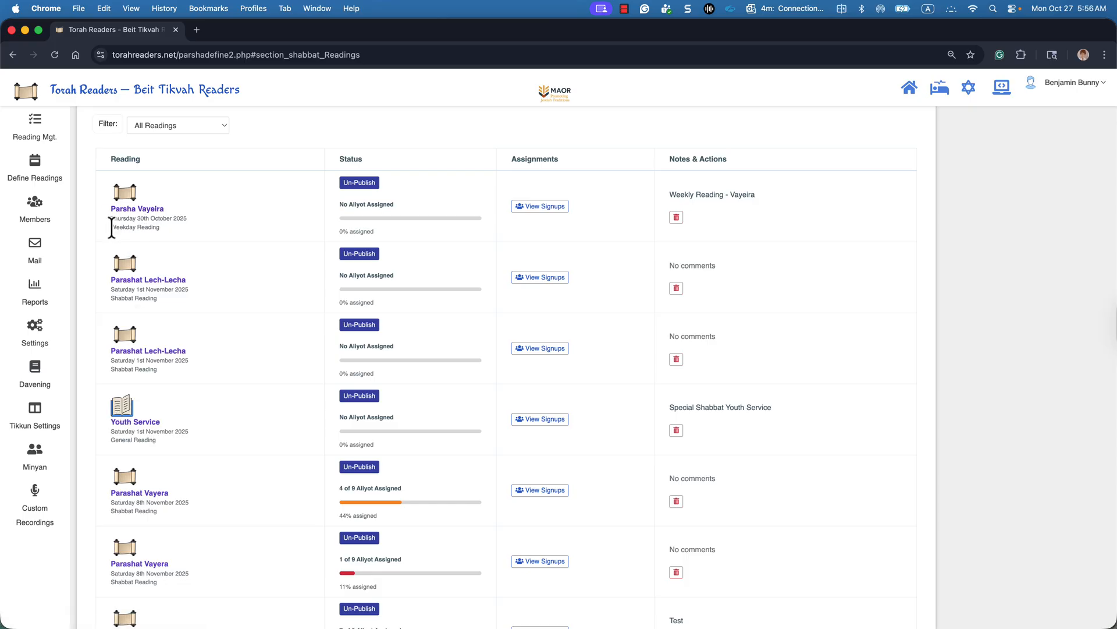
{"action": "left_click_drag", "start_coordinate": [122, 227], "coordinate": [152, 227]}
{"action": "scroll", "coordinate": [158, 414], "scroll_direction": "down", "scroll_amount": 6}
{"action": "scroll", "coordinate": [156, 414], "scroll_direction": "down", "scroll_amount": 5}
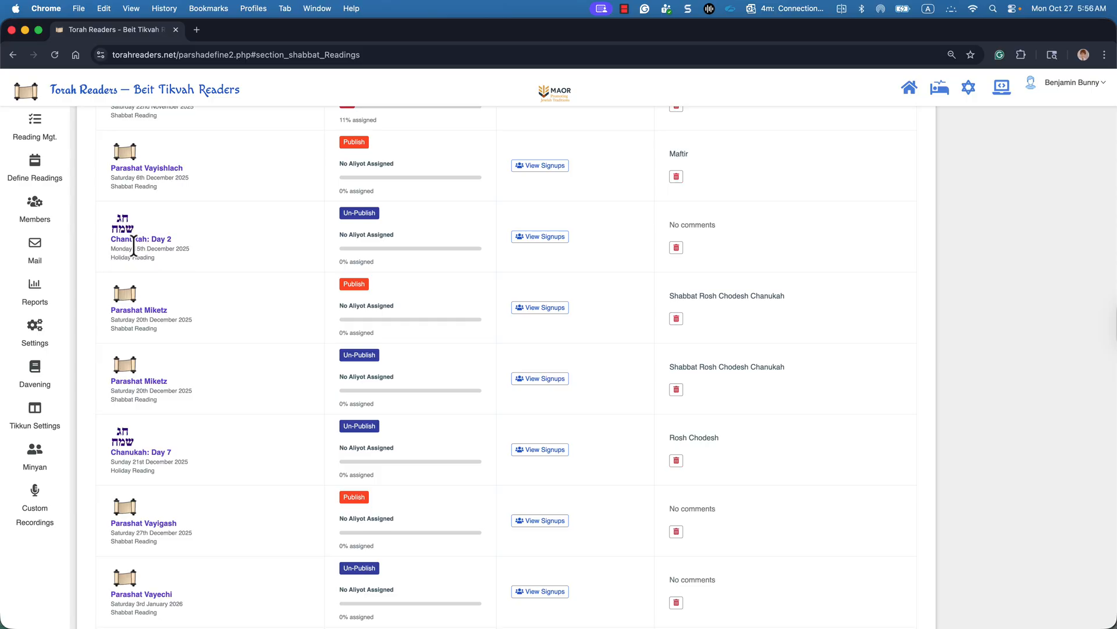
{"action": "scroll", "coordinate": [186, 291], "scroll_direction": "down", "scroll_amount": 10}
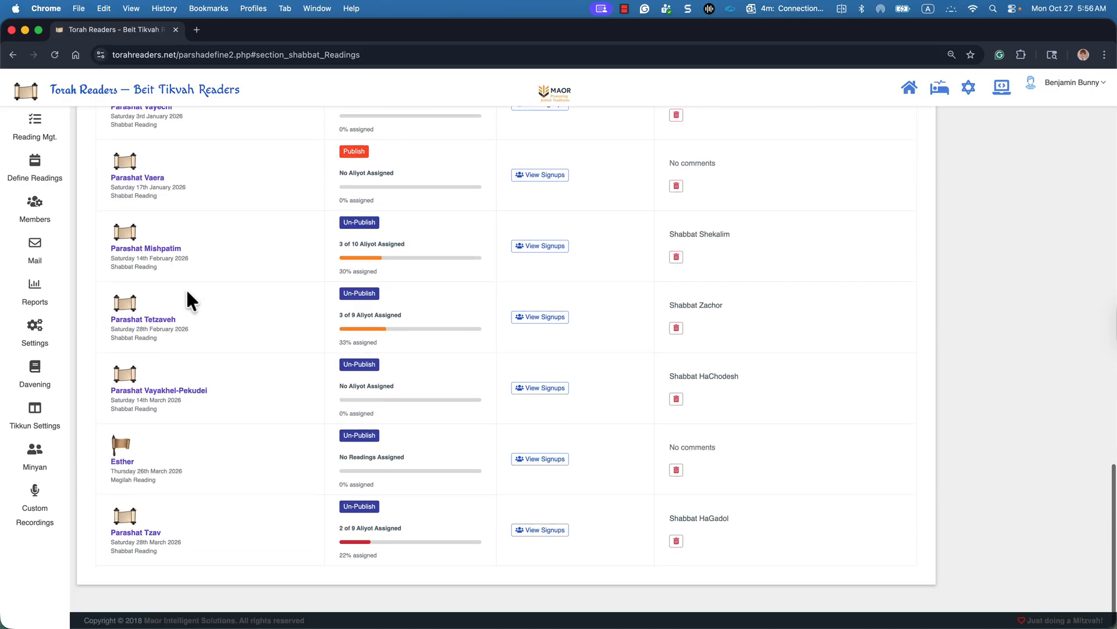
Step: Open the Esther Megilah reading, look over its chapters, reservation and editing options, and return to the active readings
{"action": "left_click", "coordinate": [124, 444]}
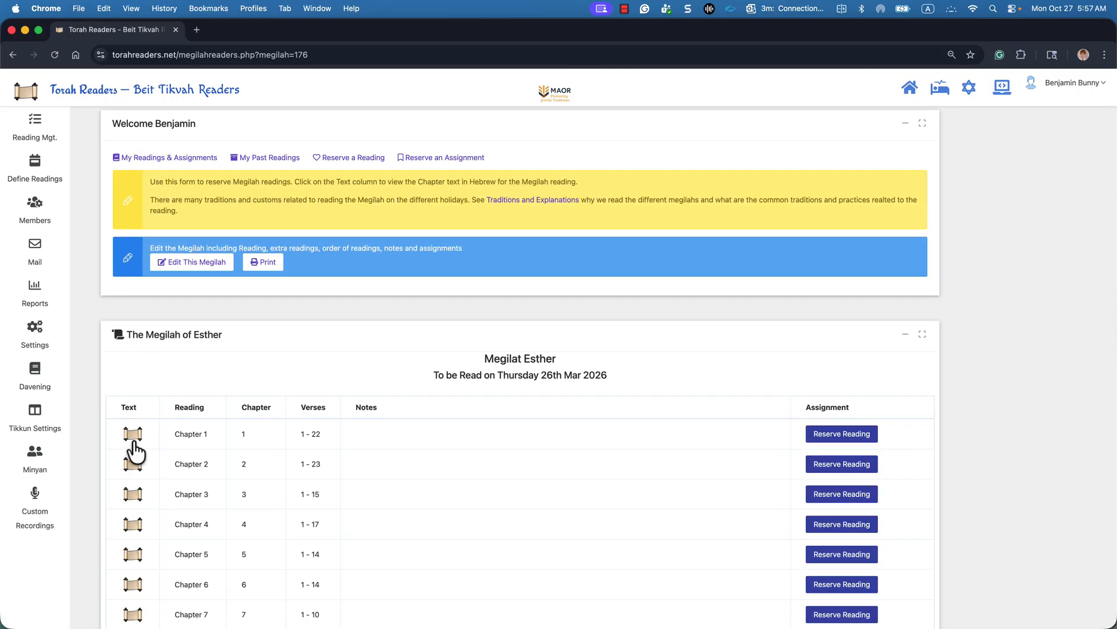
{"action": "scroll", "coordinate": [212, 405], "scroll_direction": "down", "scroll_amount": 4}
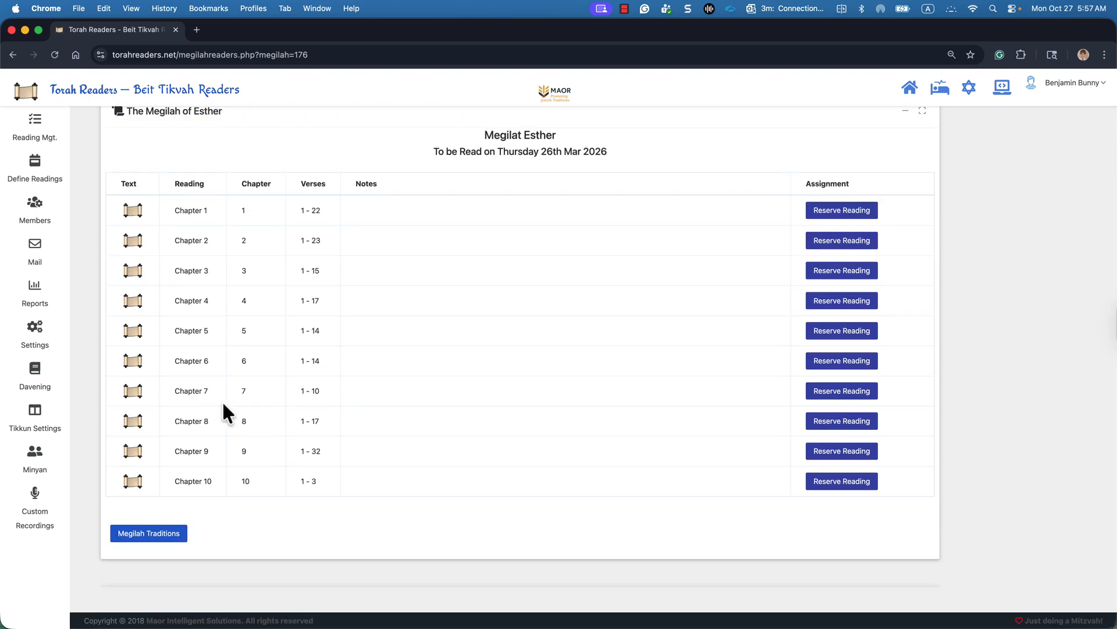
{"action": "left_click", "coordinate": [834, 213]}
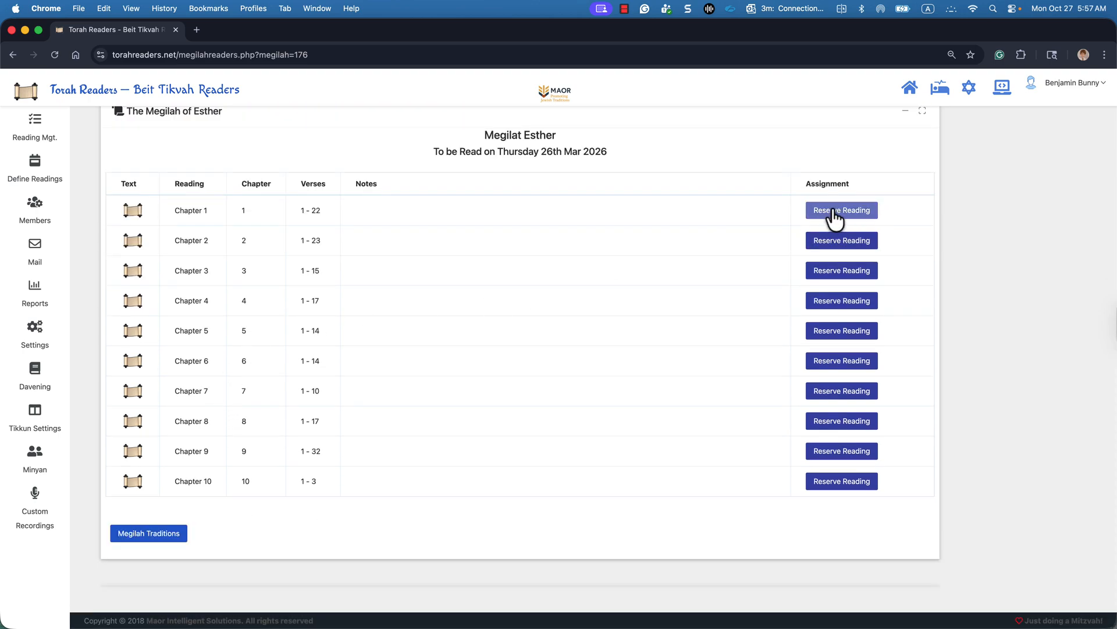
{"action": "scroll", "coordinate": [372, 312], "scroll_direction": "up", "scroll_amount": 4}
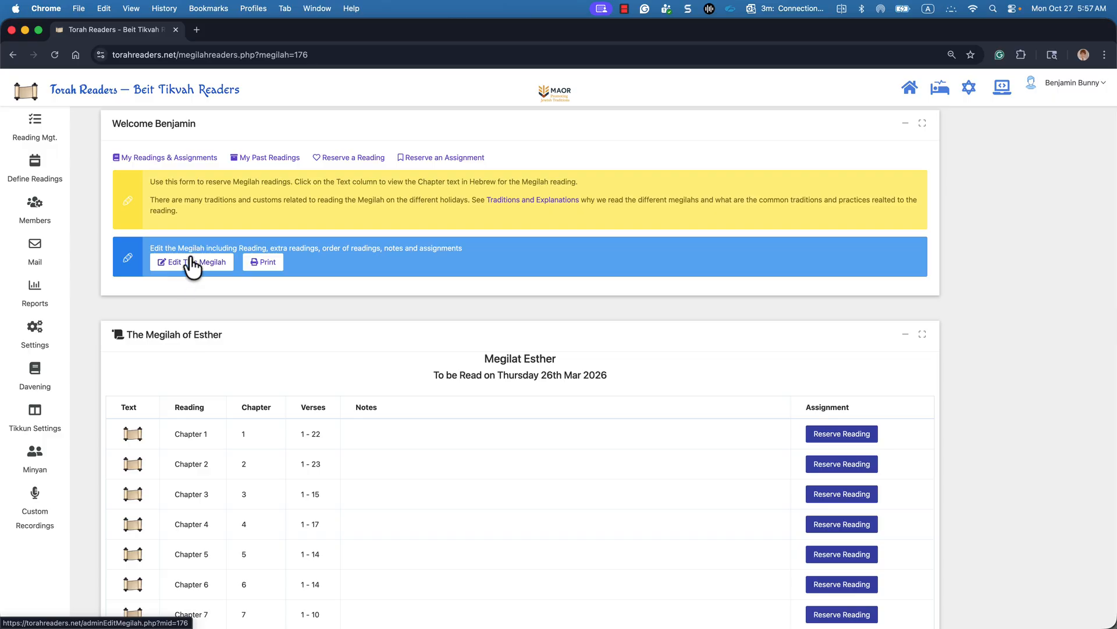
{"action": "left_click", "coordinate": [13, 54]}
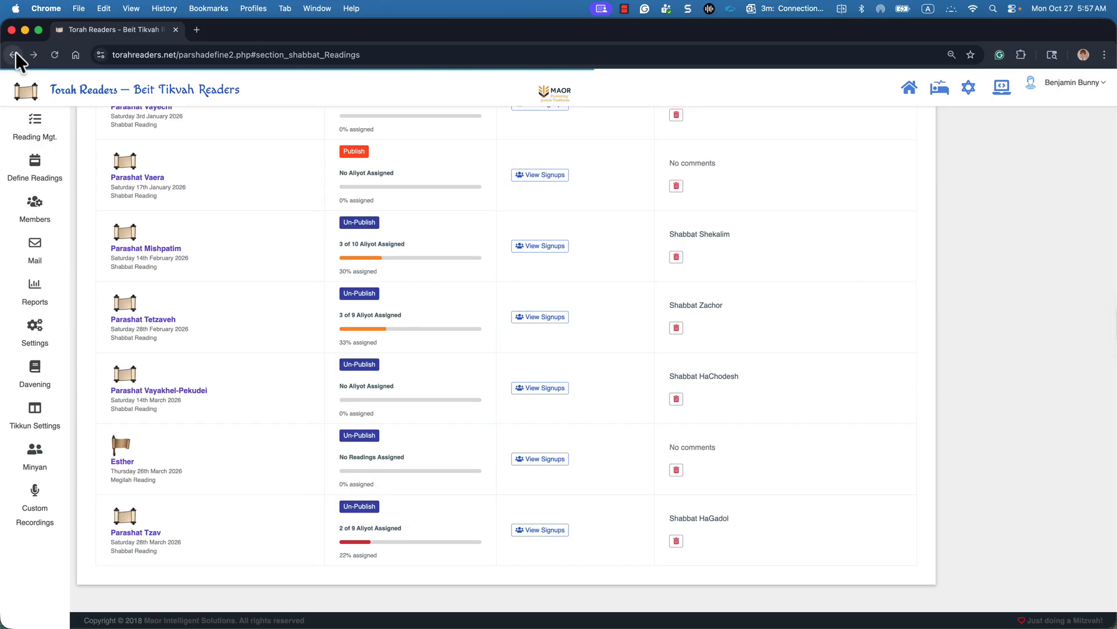
{"action": "scroll", "coordinate": [210, 310], "scroll_direction": "up", "scroll_amount": 20}
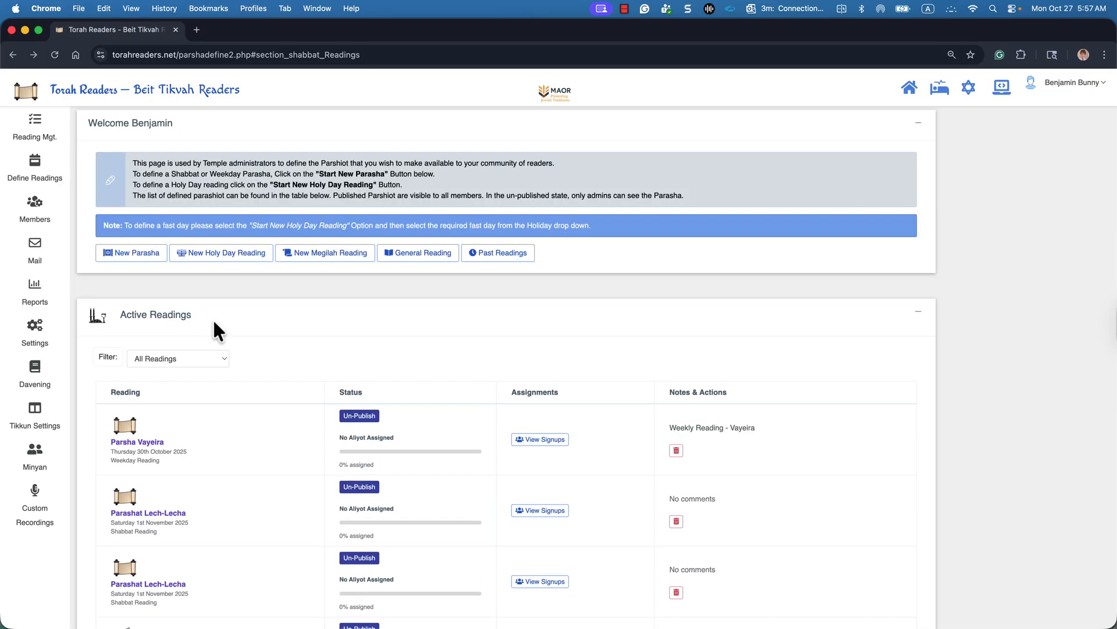
Step: Open the perpetual calendar and look over its quick-select reading events and the October 2025 month view
{"action": "left_click", "coordinate": [36, 170]}
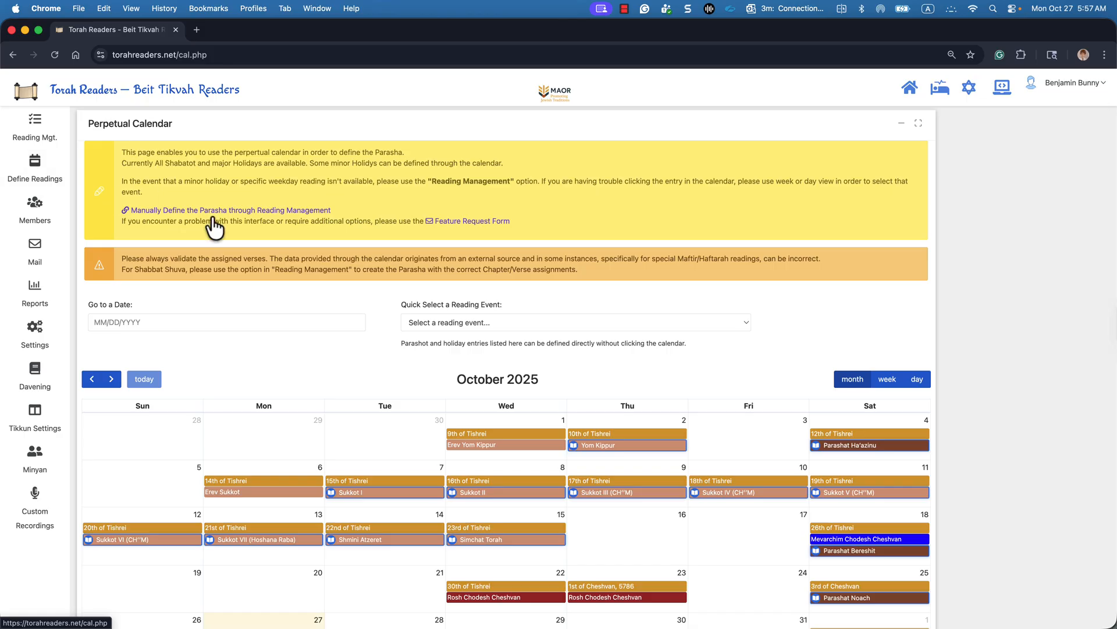
{"action": "left_click", "coordinate": [469, 329]}
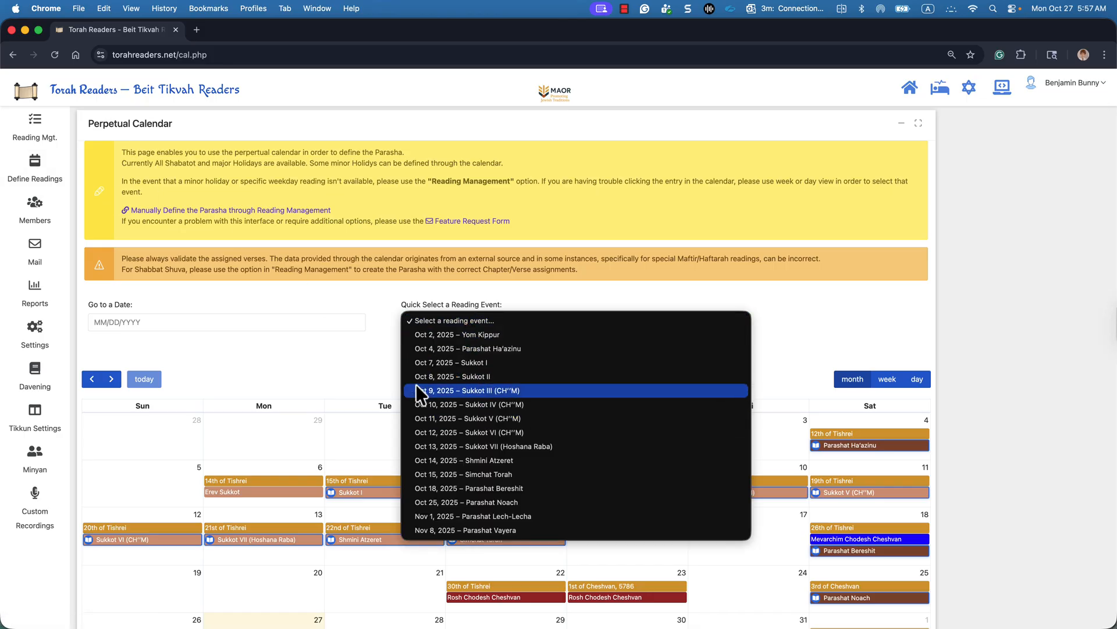
{"action": "left_click", "coordinate": [340, 292]}
{"action": "scroll", "coordinate": [410, 325], "scroll_direction": "down", "scroll_amount": 5}
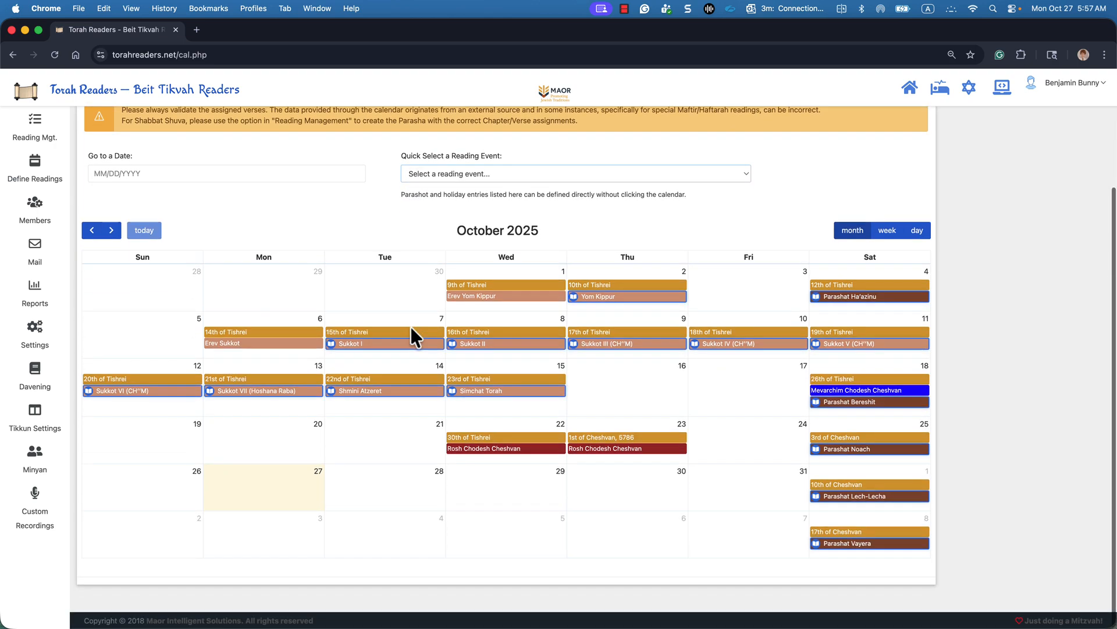